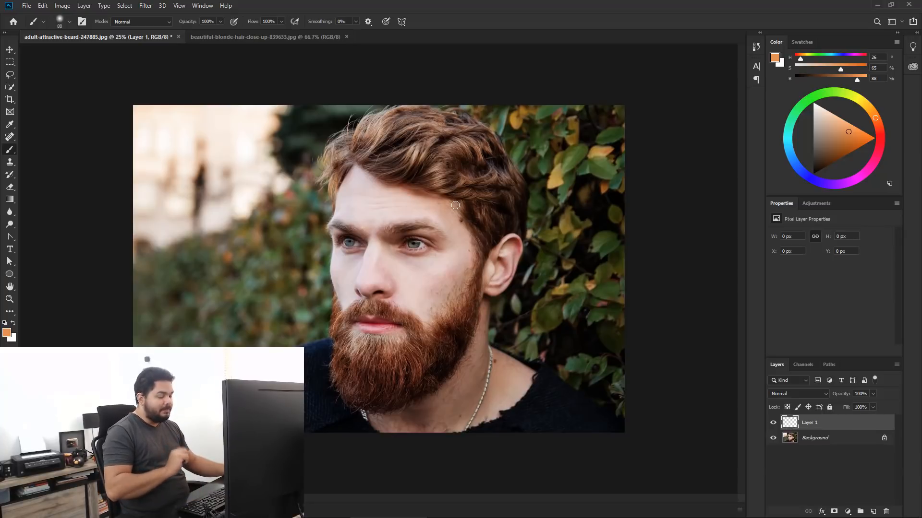
# Sample a light brown tone from the man's hair above the forehead with the Eyedropper tool.
pyautogui.press('i')
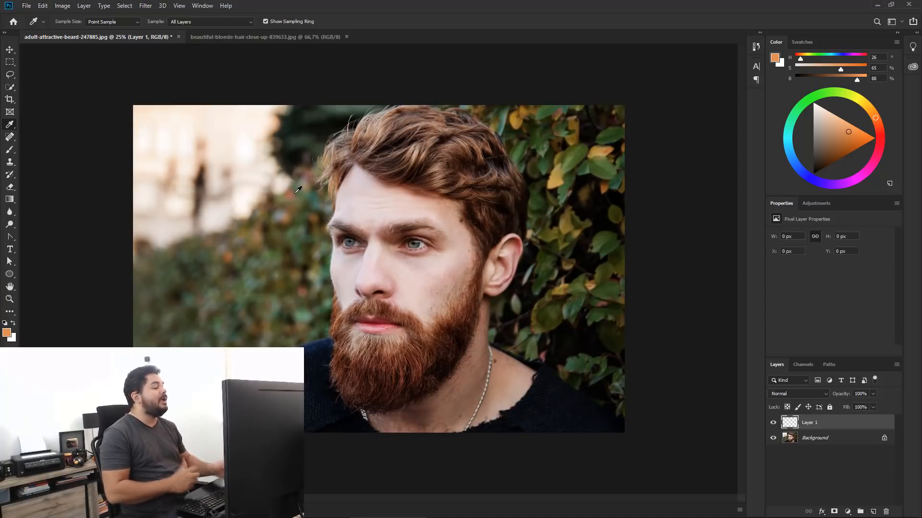
pyautogui.hotkey('ctrl', '+')
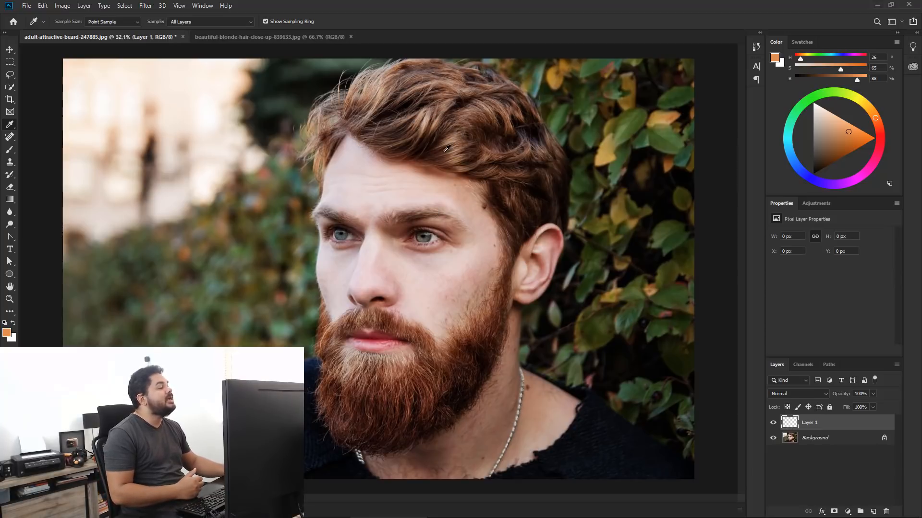
pyautogui.click(367, 94)
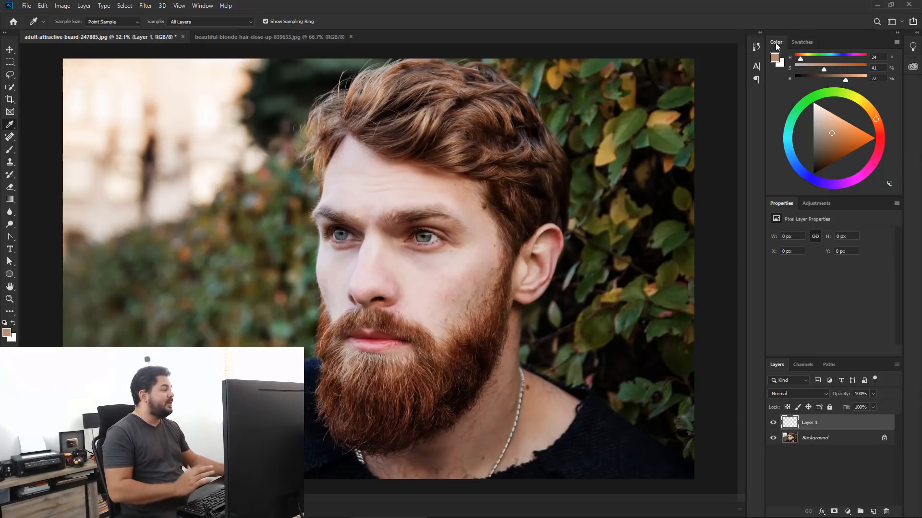
# Switch the Color display to HSB Sliders and back to Color Wheel.
pyautogui.click(207, 7)
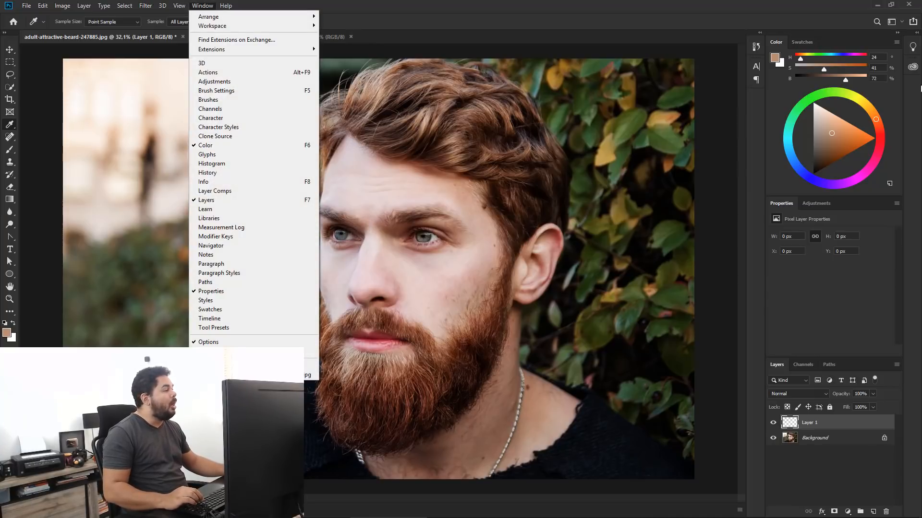
pyautogui.click(872, 38)
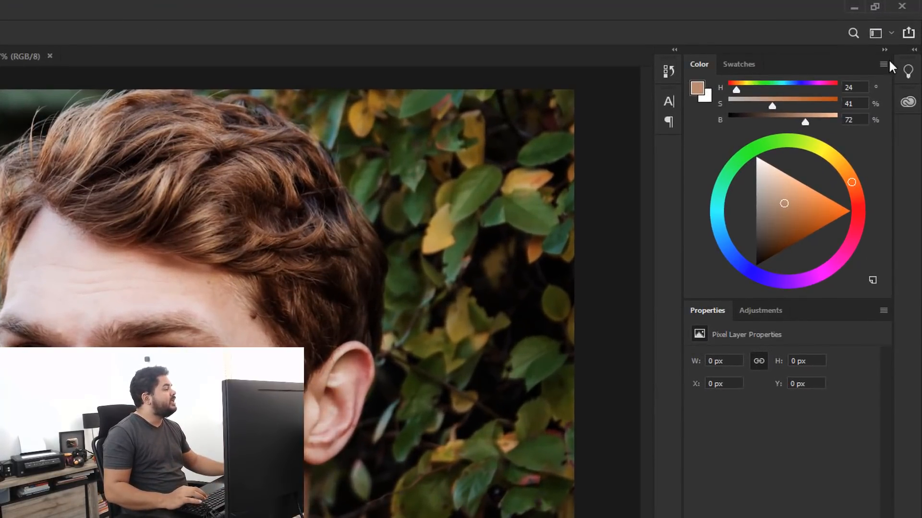
pyautogui.click(895, 41)
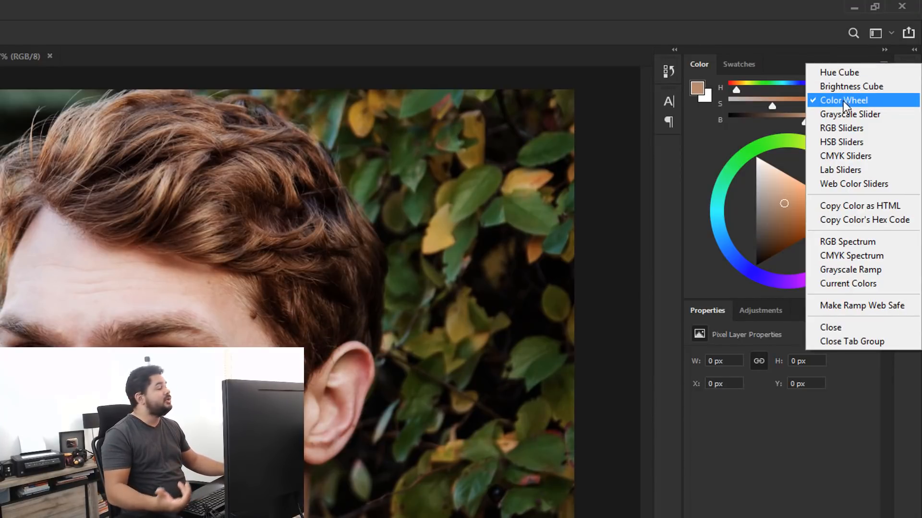
pyautogui.click(852, 142)
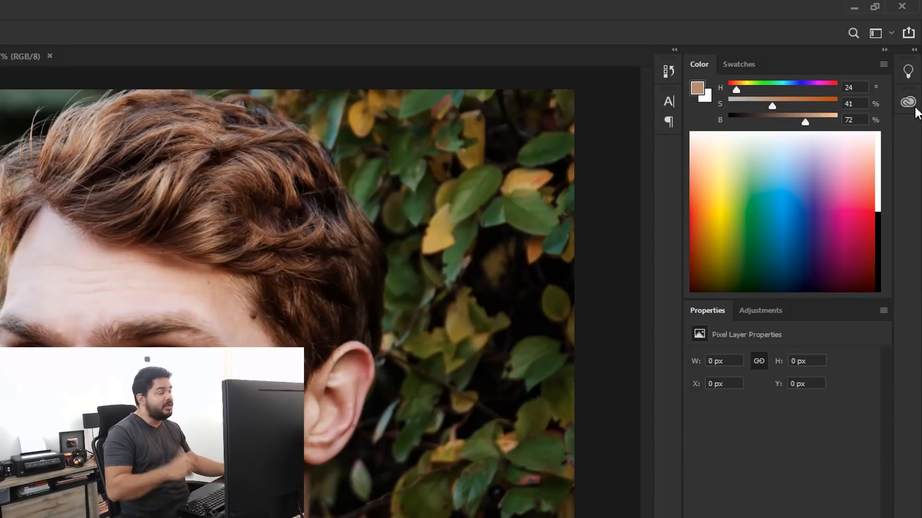
pyautogui.click(882, 65)
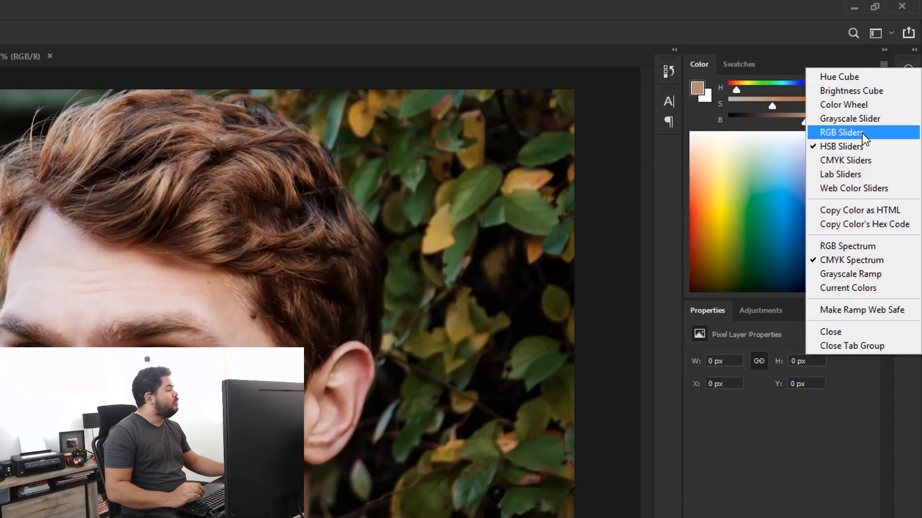
pyautogui.click(846, 105)
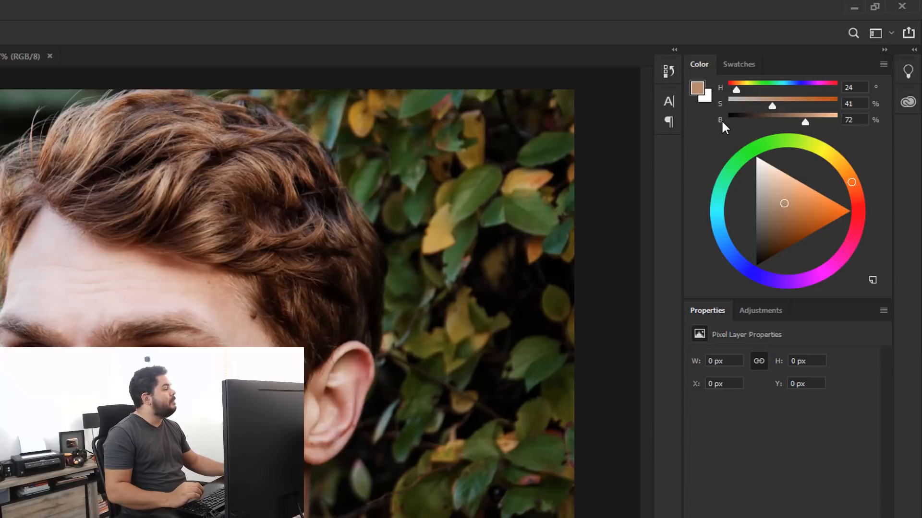
# Brighten the sampled hair colour to 48% saturation and 100% brightness.
pyautogui.moveTo(805, 123)
pyautogui.mouseDown()
pyautogui.moveTo(787, 124)
pyautogui.moveTo(830, 124)
pyautogui.mouseUp()
pyautogui.moveTo(771, 102)
pyautogui.mouseDown()
pyautogui.moveTo(800, 102)
pyautogui.moveTo(841, 123)
pyautogui.mouseUp()
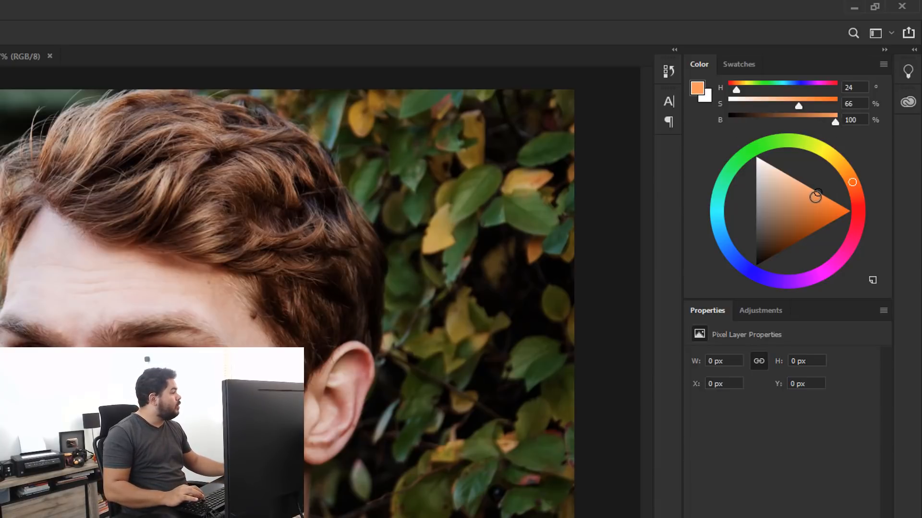
pyautogui.moveTo(815, 197); pyautogui.dragTo(801, 183)
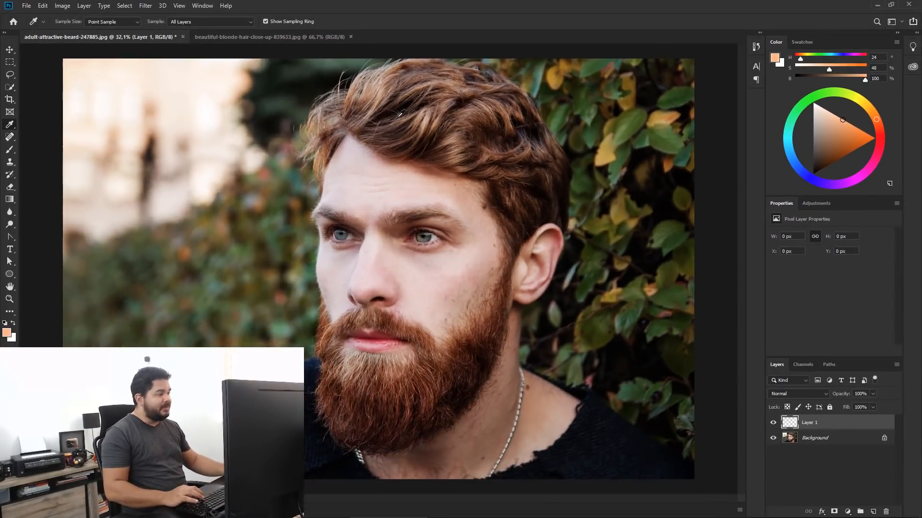
# Choose the Brush tool and set a soft brush with a 125 px diameter and 0% hardness.
pyautogui.press('b')
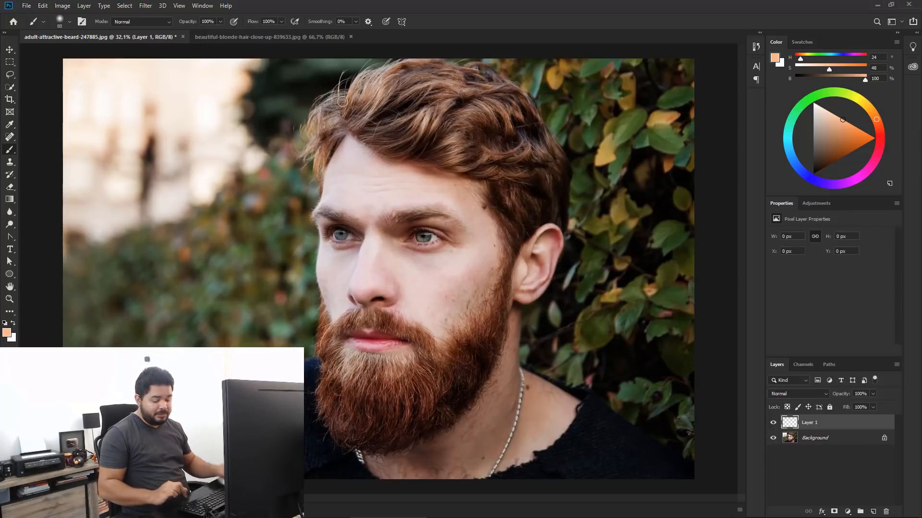
pyautogui.moveTo(420, 164)
pyautogui.mouseDown()
pyautogui.moveTo(445, 158)
pyautogui.moveTo(428, 159)
pyautogui.moveTo(441, 157)
pyautogui.moveTo(435, 162)
pyautogui.moveTo(431, 124)
pyautogui.moveTo(427, 156)
pyautogui.moveTo(417, 97)
pyautogui.mouseUp()
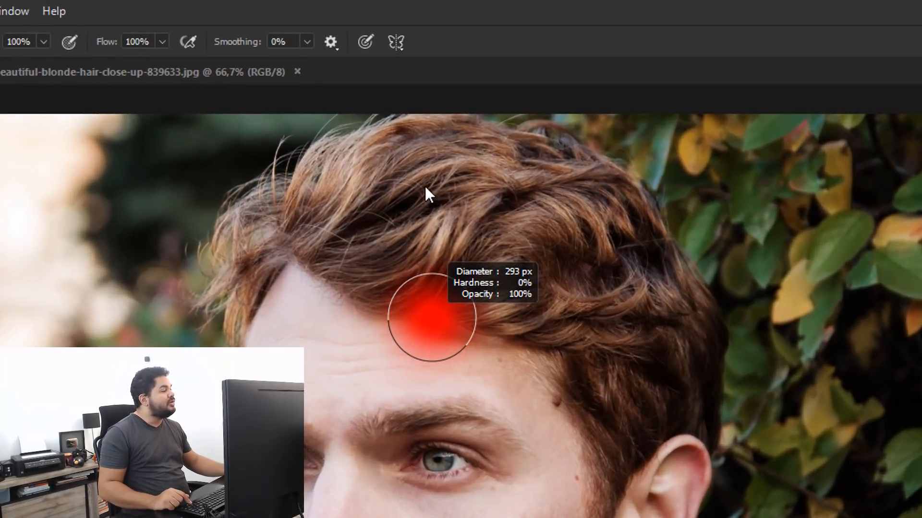
pyautogui.moveTo(425, 187)
pyautogui.mouseDown()
pyautogui.moveTo(431, 217)
pyautogui.moveTo(405, 203)
pyautogui.mouseUp()
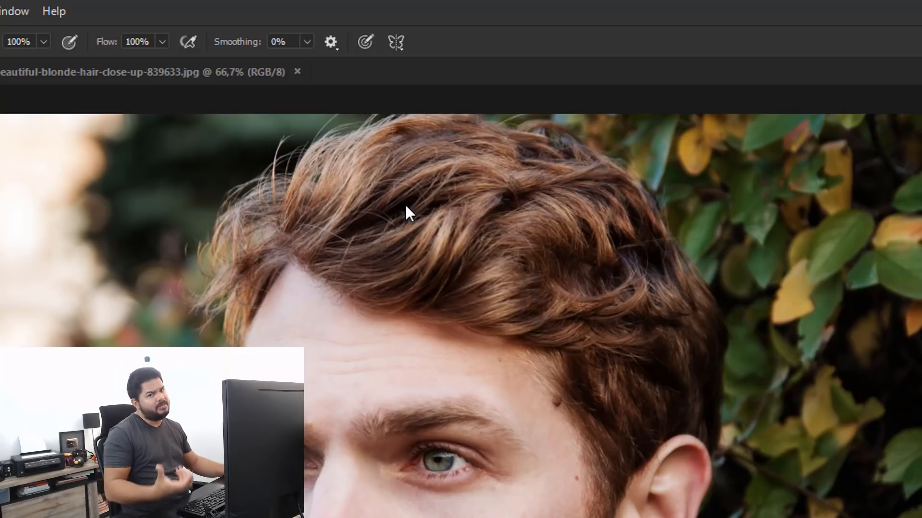
# Paint patches of the light orange colour over the hair highlights on Layer 1, from the front locks to the side above the ear.
pyautogui.moveTo(427, 247)
pyautogui.mouseDown()
pyautogui.moveTo(439, 225)
pyautogui.moveTo(442, 258)
pyautogui.moveTo(455, 247)
pyautogui.moveTo(472, 282)
pyautogui.moveTo(486, 271)
pyautogui.moveTo(480, 301)
pyautogui.moveTo(510, 292)
pyautogui.moveTo(502, 327)
pyautogui.mouseUp()
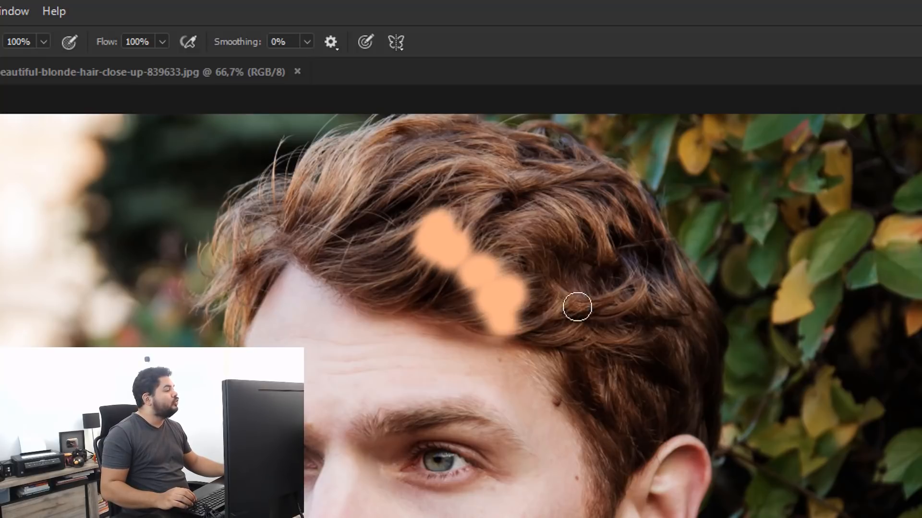
pyautogui.click(565, 298)
pyautogui.moveTo(606, 305); pyautogui.dragTo(629, 279)
pyautogui.moveTo(578, 205)
pyautogui.mouseDown()
pyautogui.moveTo(607, 201)
pyautogui.moveTo(613, 219)
pyautogui.moveTo(555, 203)
pyautogui.moveTo(535, 211)
pyautogui.mouseUp()
pyautogui.moveTo(465, 175)
pyautogui.mouseDown()
pyautogui.moveTo(511, 175)
pyautogui.moveTo(500, 148)
pyautogui.moveTo(417, 132)
pyautogui.moveTo(368, 151)
pyautogui.moveTo(347, 182)
pyautogui.moveTo(331, 178)
pyautogui.moveTo(327, 158)
pyautogui.moveTo(296, 214)
pyautogui.mouseUp()
pyautogui.moveTo(257, 273); pyautogui.dragTo(235, 308)
pyautogui.click(239, 260)
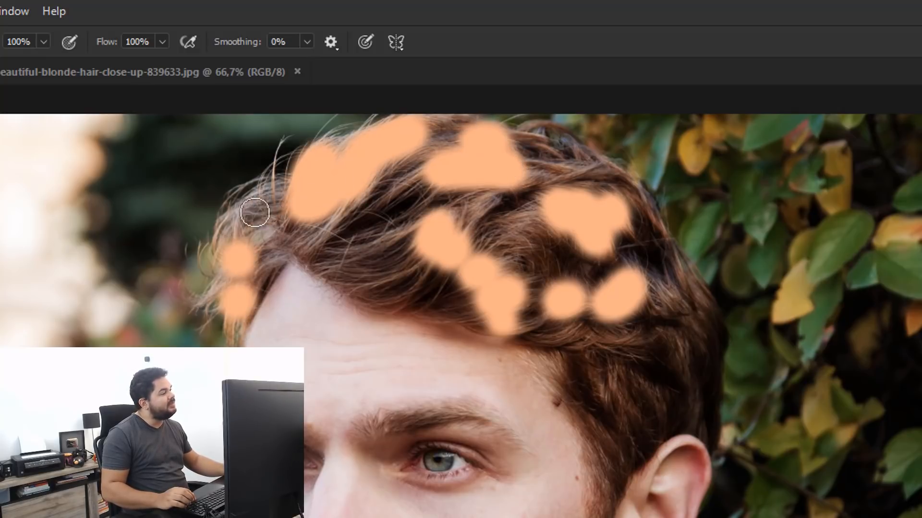
pyautogui.click(255, 211)
pyautogui.click(398, 232)
pyautogui.moveTo(398, 197)
pyautogui.mouseDown()
pyautogui.moveTo(450, 204)
pyautogui.moveTo(459, 247)
pyautogui.moveTo(495, 253)
pyautogui.moveTo(525, 222)
pyautogui.moveTo(521, 260)
pyautogui.moveTo(533, 240)
pyautogui.mouseUp()
pyautogui.moveTo(563, 336)
pyautogui.mouseDown()
pyautogui.moveTo(591, 319)
pyautogui.moveTo(605, 342)
pyautogui.moveTo(642, 325)
pyautogui.moveTo(653, 293)
pyautogui.moveTo(681, 335)
pyautogui.mouseUp()
pyautogui.click(684, 350)
pyautogui.click(609, 378)
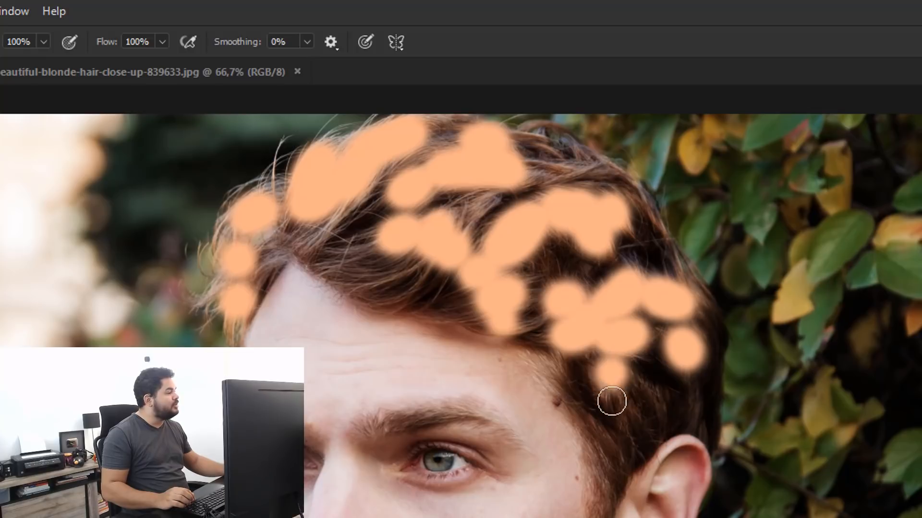
pyautogui.click(552, 176)
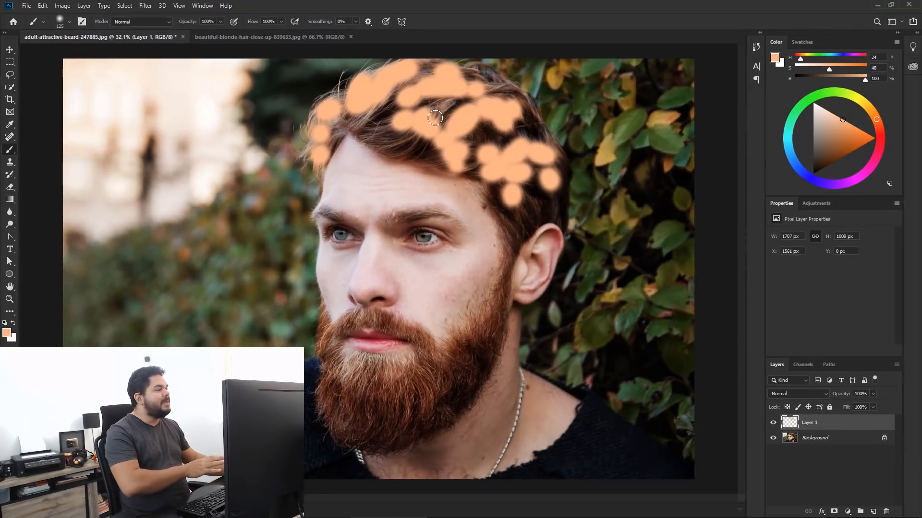
pyautogui.moveTo(435, 117); pyautogui.dragTo(450, 101)
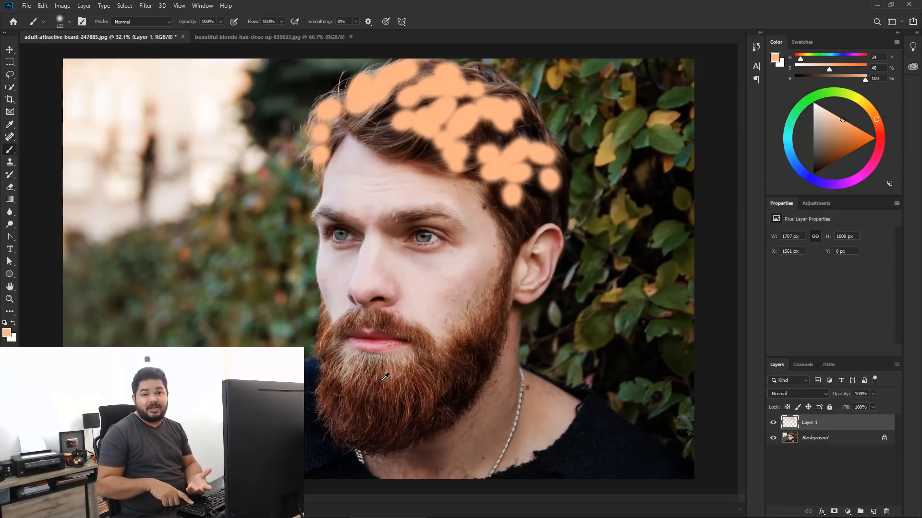
# Paint over the beard and moustache highlights with a sampled beard tone adjusted to 46% saturation and 92% brightness.
pyautogui.keyDown('alt'); pyautogui.click(363, 363); pyautogui.keyUp('alt')
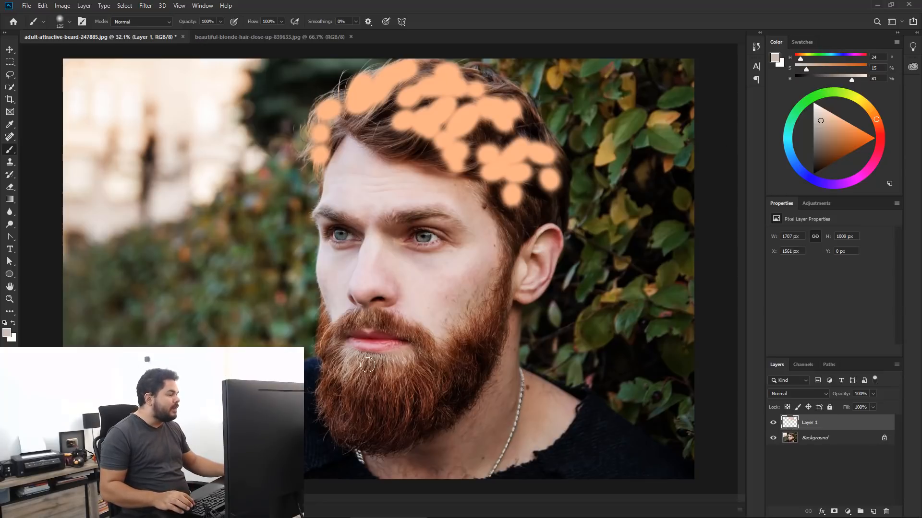
pyautogui.keyDown('alt'); pyautogui.click(392, 374); pyautogui.keyUp('alt')
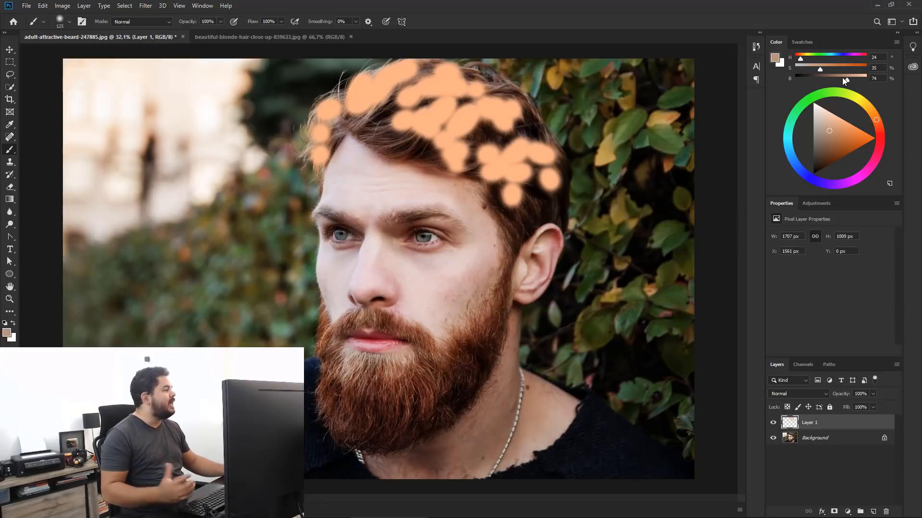
pyautogui.moveTo(846, 79)
pyautogui.mouseDown()
pyautogui.moveTo(860, 79)
pyautogui.moveTo(827, 69)
pyautogui.mouseUp()
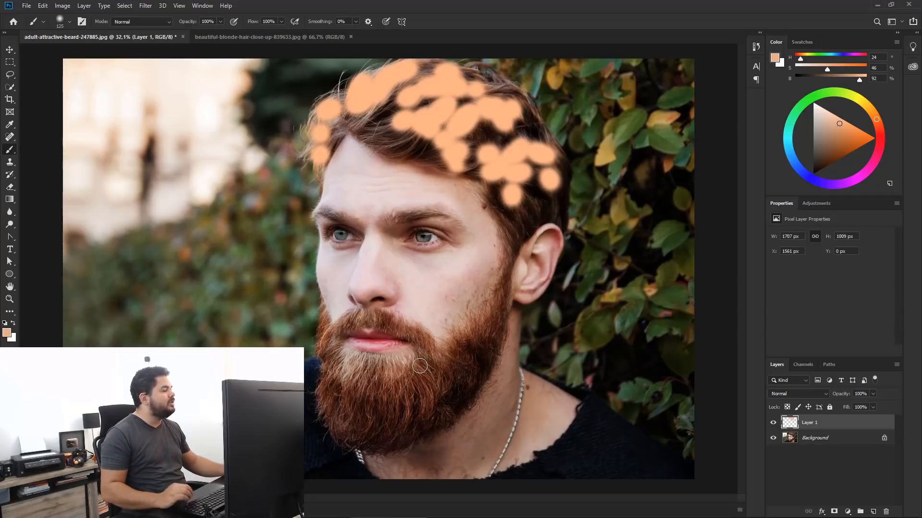
pyautogui.moveTo(403, 372)
pyautogui.mouseDown()
pyautogui.moveTo(423, 399)
pyautogui.moveTo(409, 381)
pyautogui.moveTo(385, 389)
pyautogui.moveTo(380, 368)
pyautogui.moveTo(357, 388)
pyautogui.moveTo(341, 372)
pyautogui.moveTo(332, 384)
pyautogui.moveTo(404, 418)
pyautogui.mouseUp()
pyautogui.moveTo(428, 344)
pyautogui.mouseDown()
pyautogui.moveTo(406, 372)
pyautogui.moveTo(371, 362)
pyautogui.moveTo(368, 372)
pyautogui.moveTo(362, 358)
pyautogui.moveTo(351, 367)
pyautogui.moveTo(335, 327)
pyautogui.moveTo(335, 335)
pyautogui.moveTo(343, 317)
pyautogui.moveTo(374, 315)
pyautogui.moveTo(419, 336)
pyautogui.mouseUp()
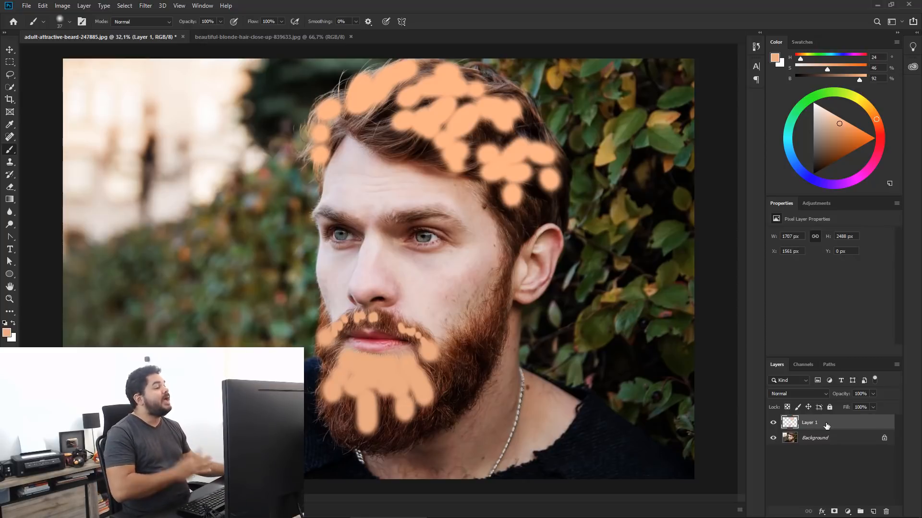
# Apply a Gaussian Blur with a radius of 55.3 pixels to the painted patches on Layer 1.
pyautogui.click(150, 5)
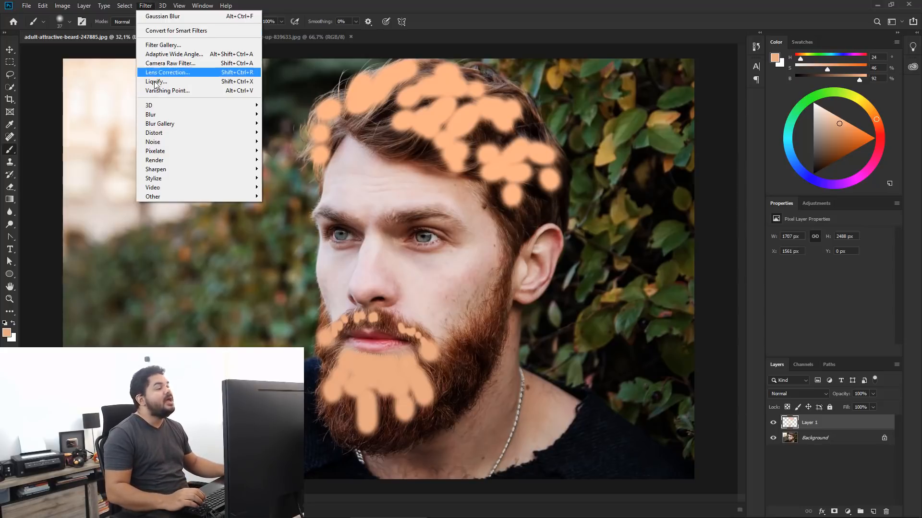
pyautogui.moveTo(160, 116)
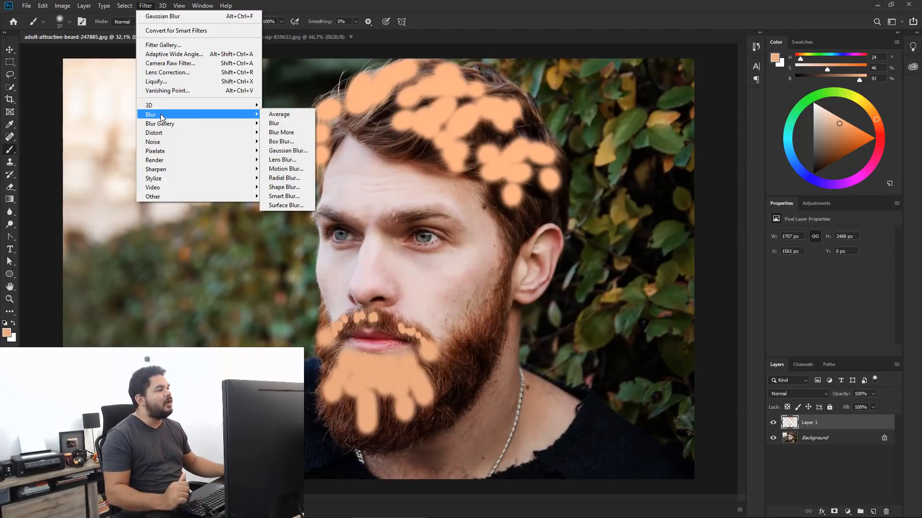
pyautogui.click(303, 152)
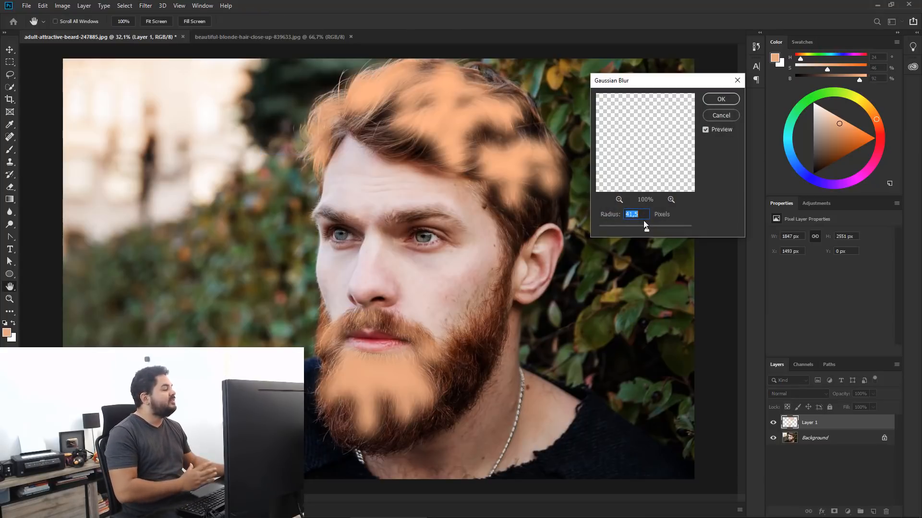
pyautogui.moveTo(645, 229); pyautogui.dragTo(632, 229)
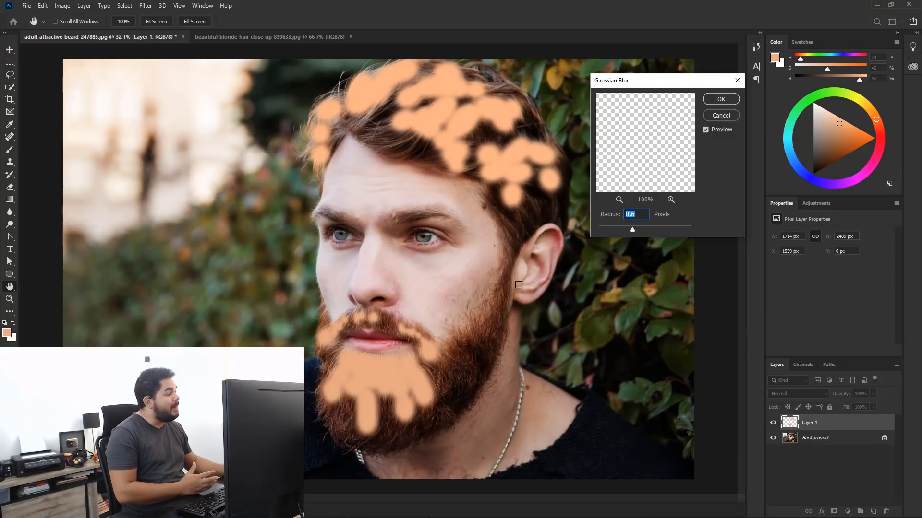
pyautogui.moveTo(640, 231); pyautogui.dragTo(646, 230)
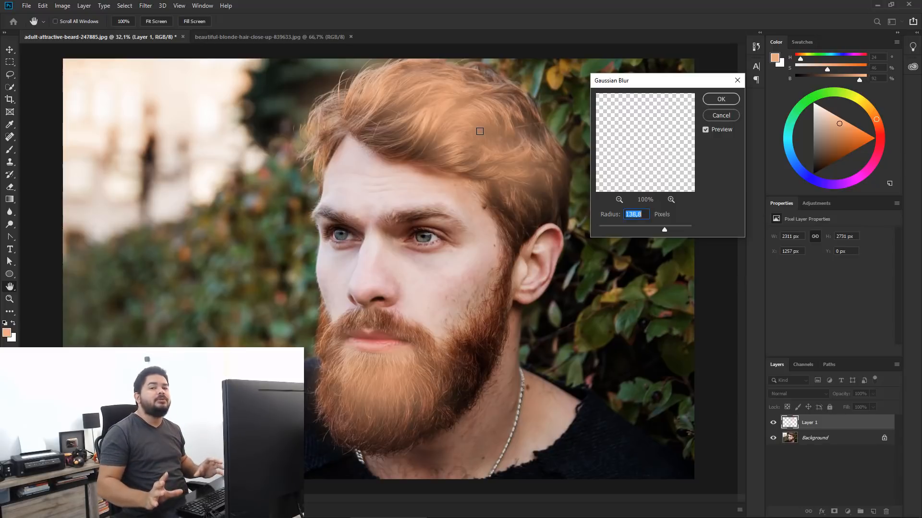
pyautogui.moveTo(664, 229); pyautogui.dragTo(651, 229)
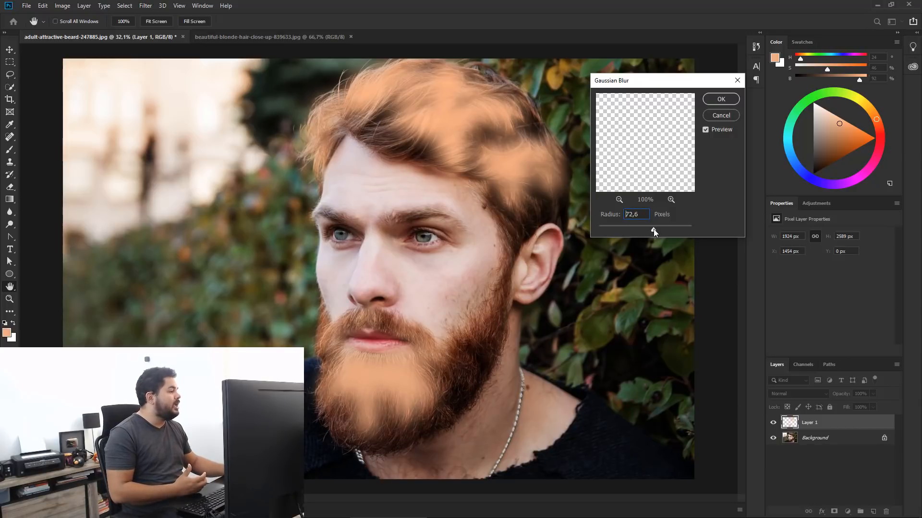
pyautogui.moveTo(653, 228); pyautogui.dragTo(652, 229)
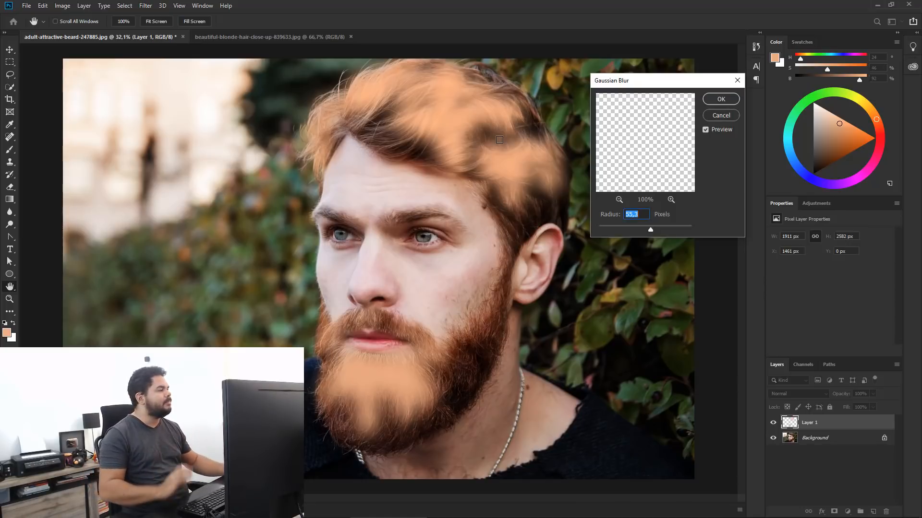
pyautogui.click(728, 101)
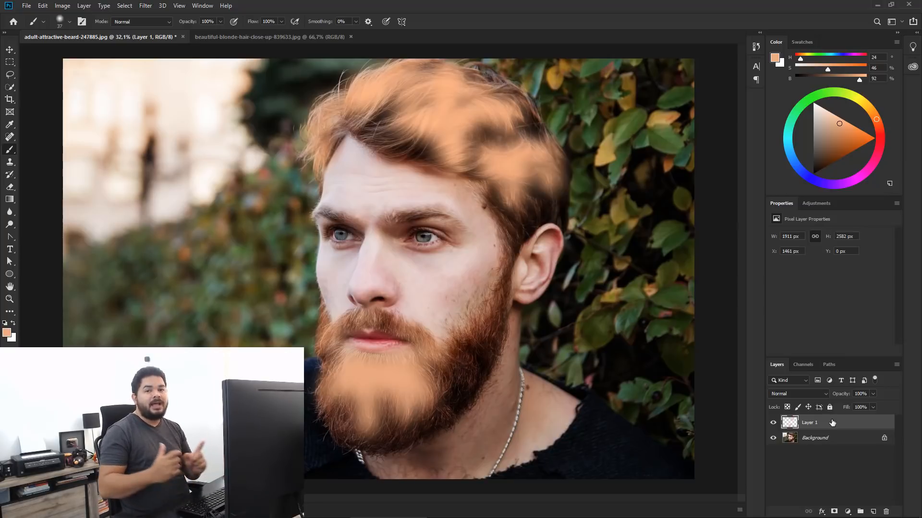
# Set Layer 1's blend mode to Screen and look at its Blending Options.
pyautogui.click(825, 394)
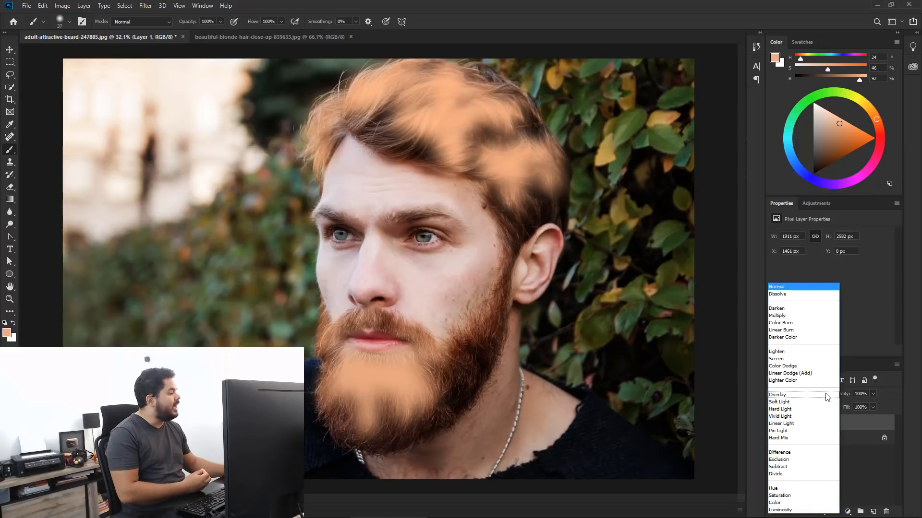
pyautogui.click(792, 363)
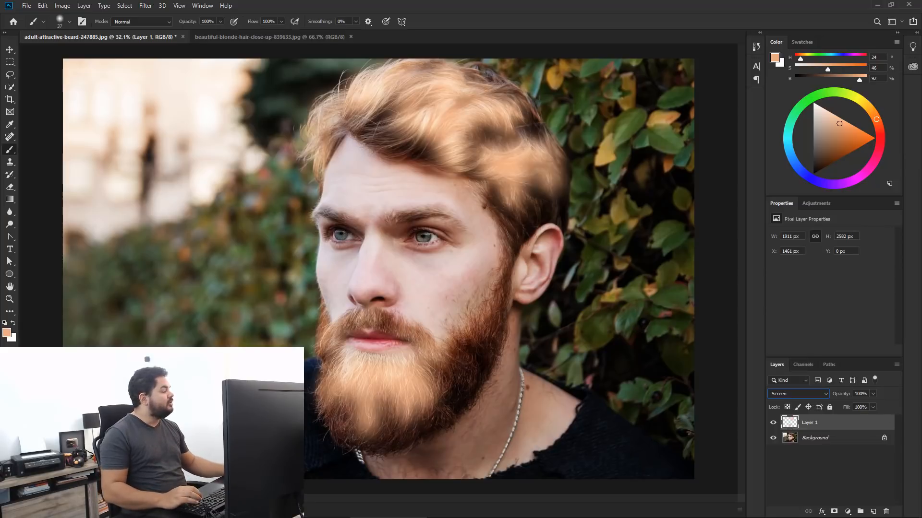
pyautogui.doubleClick(861, 424)
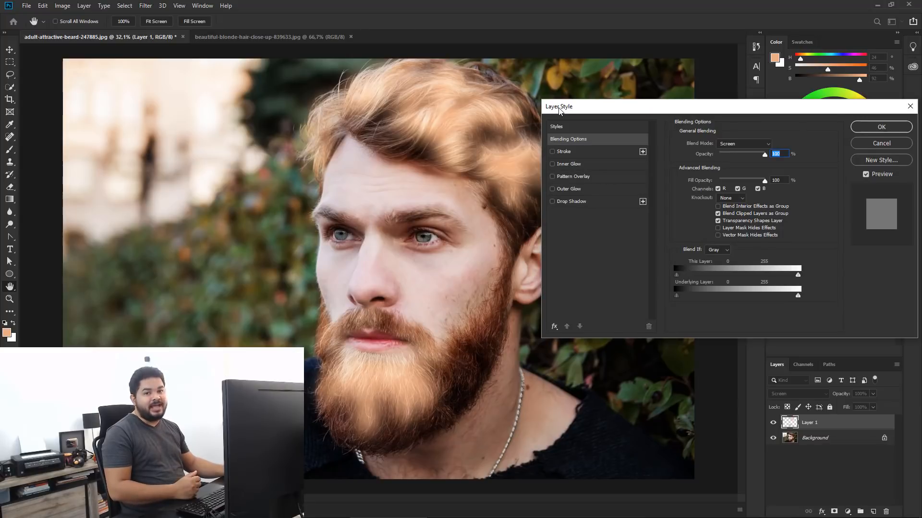
pyautogui.click(586, 143)
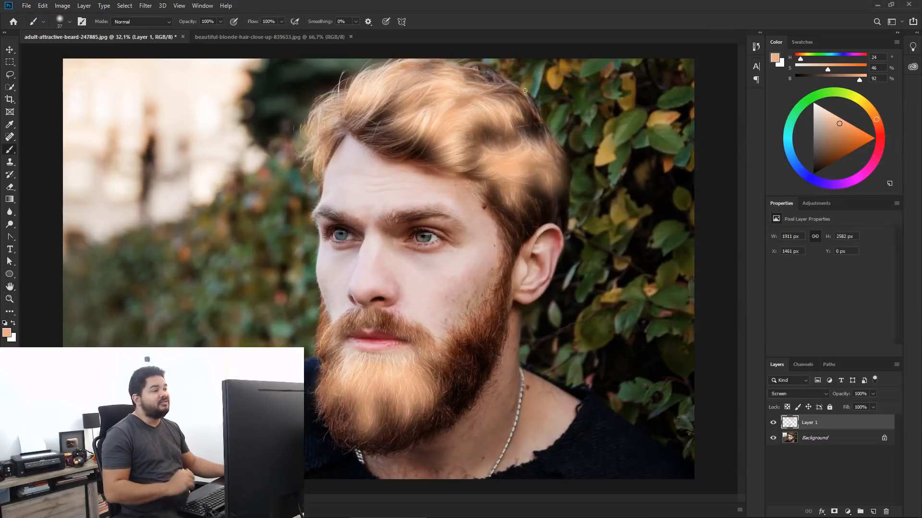
# Limit Layer 1's blending in the dark hair by splitting the Blend If shadow threshold of the Underlying Layer to 9 / 103.
pyautogui.click(85, 6)
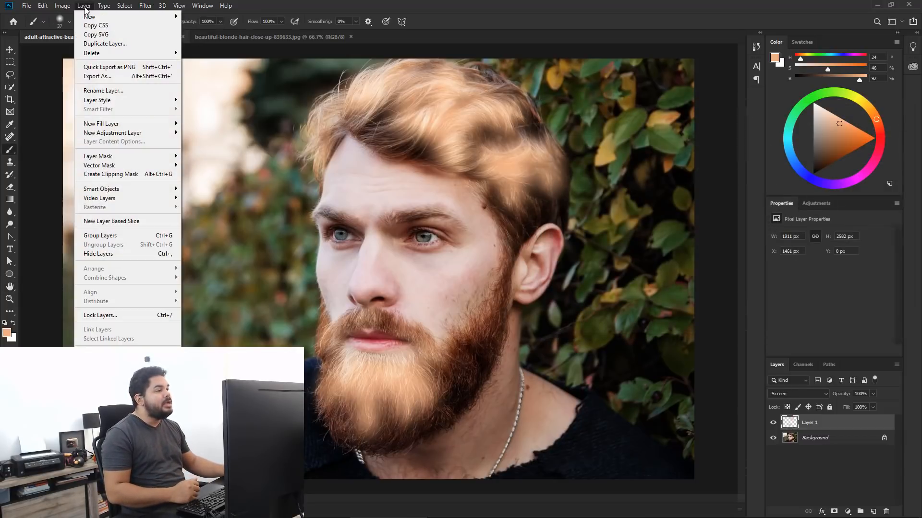
pyautogui.moveTo(110, 103)
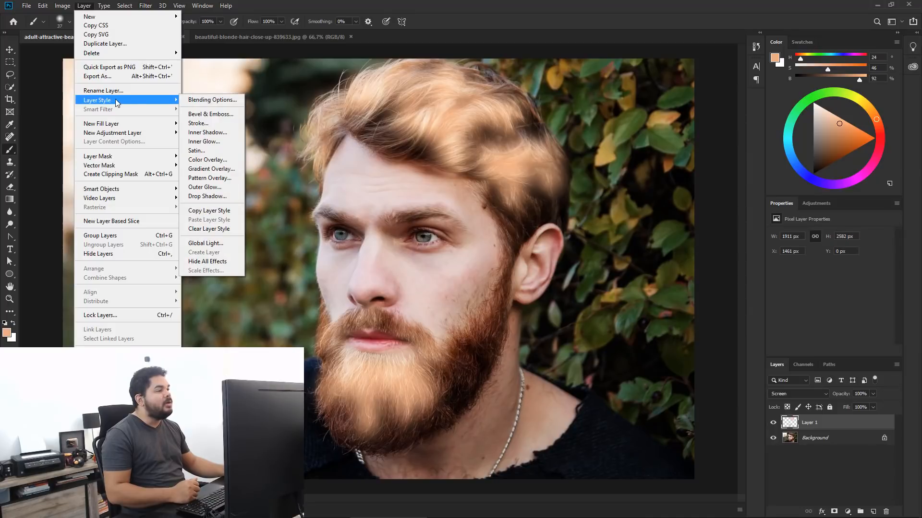
pyautogui.click(207, 101)
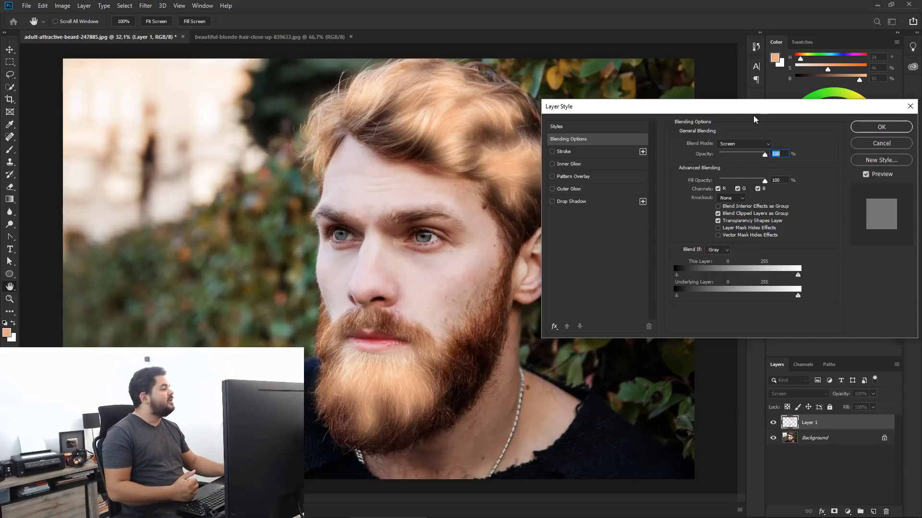
pyautogui.moveTo(747, 108); pyautogui.dragTo(721, 108)
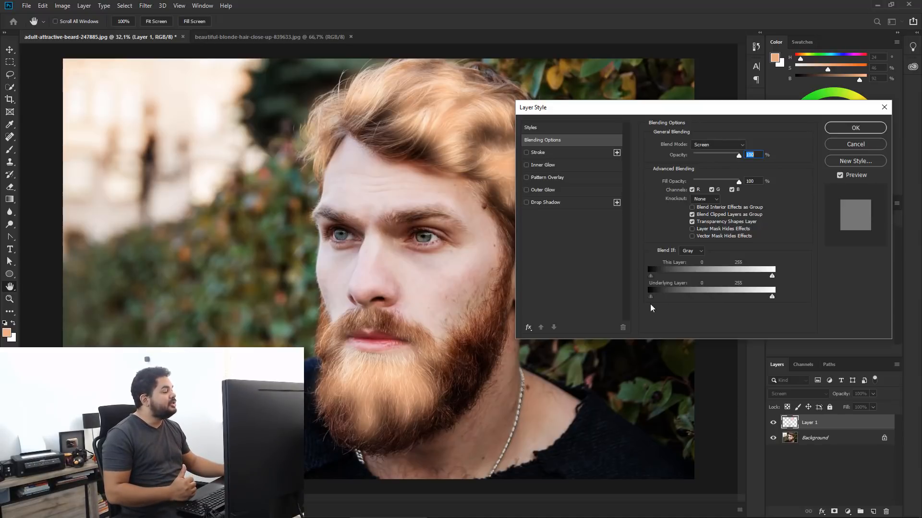
pyautogui.moveTo(650, 297)
pyautogui.mouseDown()
pyautogui.moveTo(707, 297)
pyautogui.moveTo(649, 299)
pyautogui.moveTo(665, 298)
pyautogui.mouseUp()
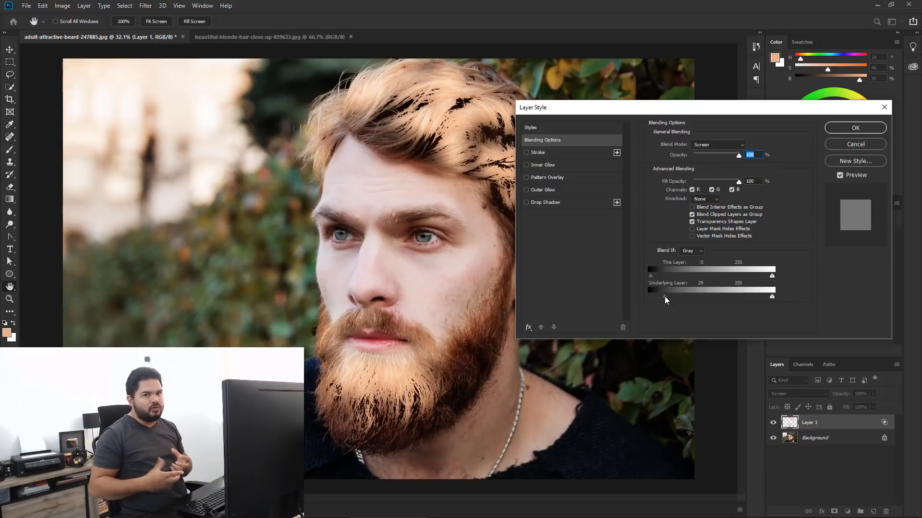
pyautogui.press('alt')
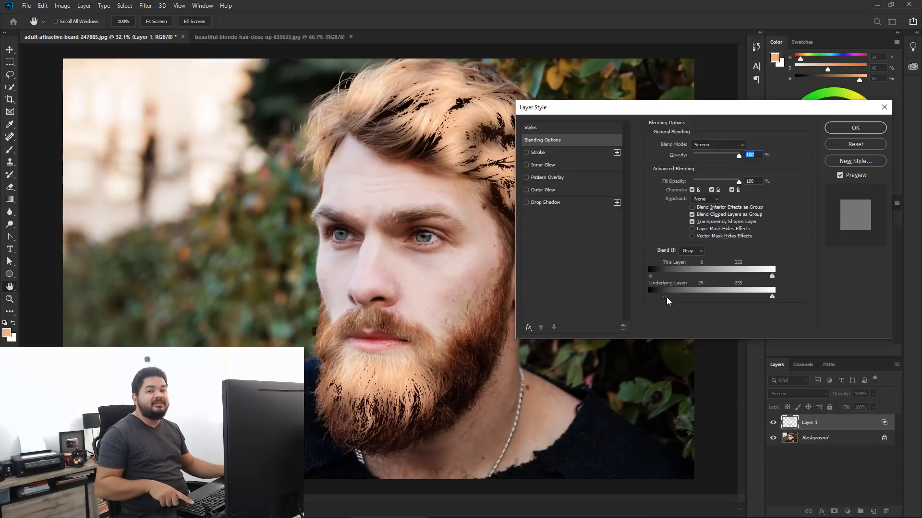
pyautogui.moveTo(667, 301); pyautogui.dragTo(695, 302)
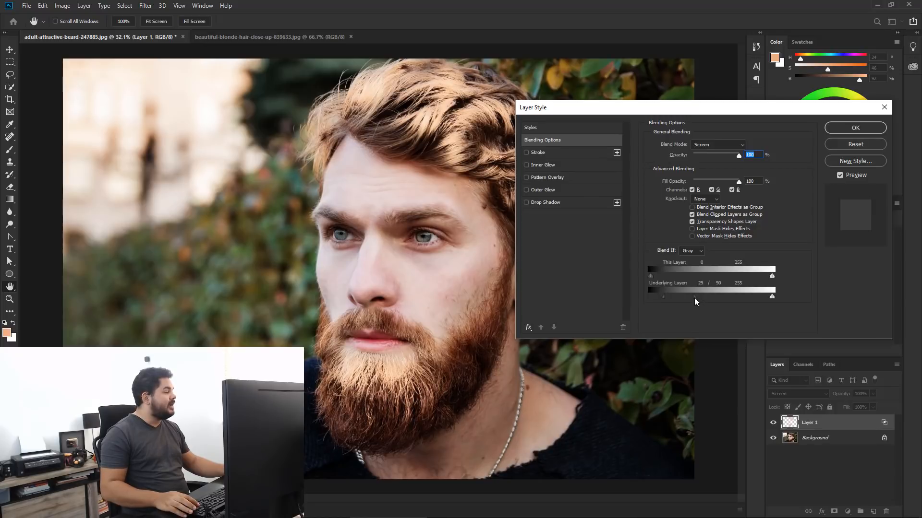
pyautogui.moveTo(694, 297); pyautogui.dragTo(720, 298)
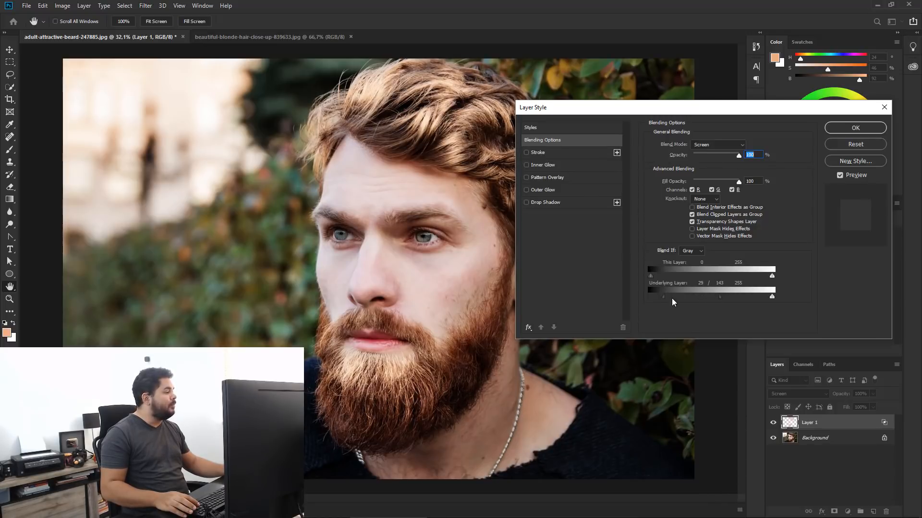
pyautogui.moveTo(663, 298); pyautogui.dragTo(656, 300)
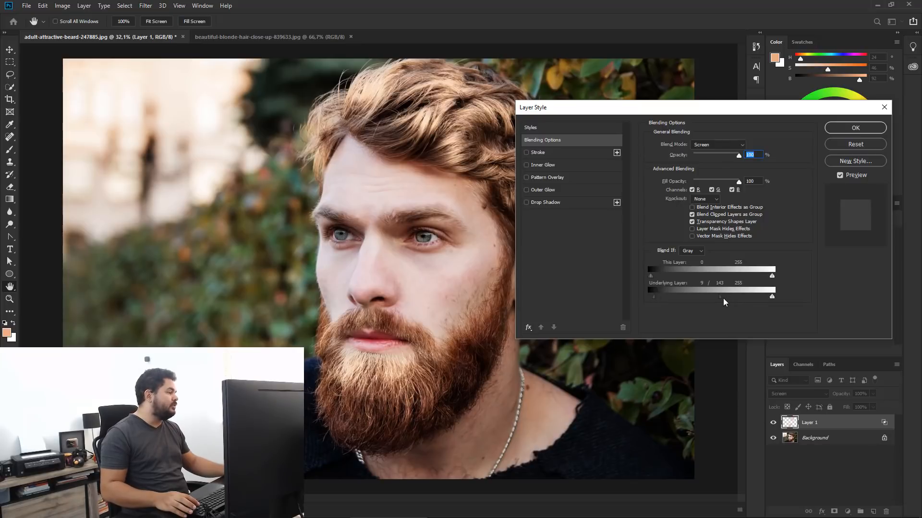
pyautogui.moveTo(719, 298); pyautogui.dragTo(700, 300)
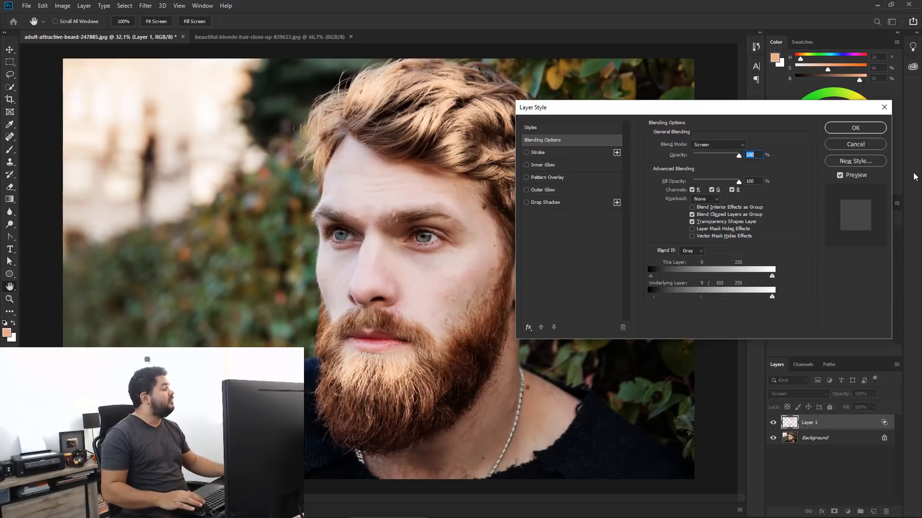
pyautogui.click(860, 128)
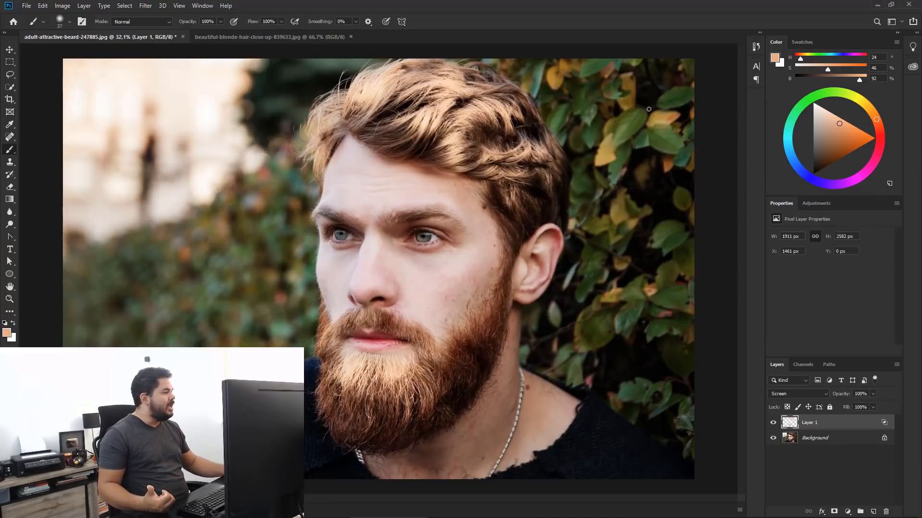
# Compare the hair and beard with Layer 1 hidden and shown.
pyautogui.click(774, 423)
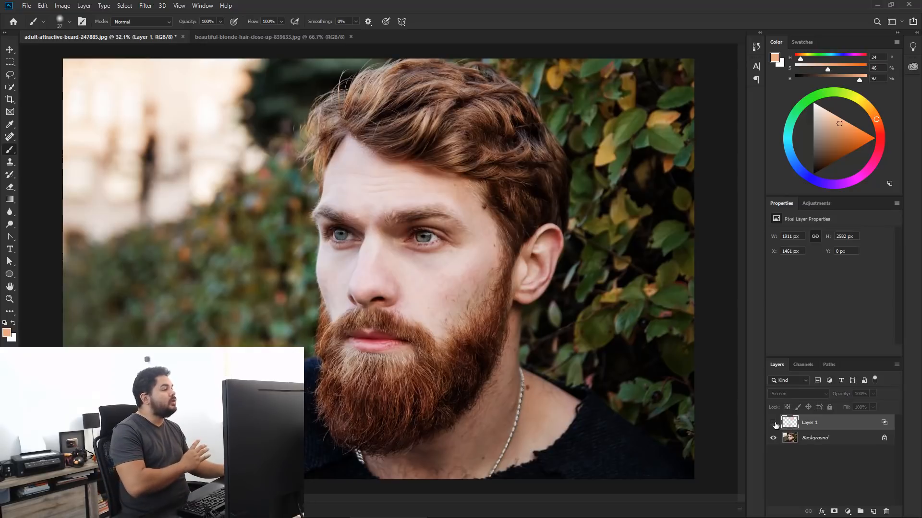
pyautogui.click(774, 423)
pyautogui.click(774, 423)
pyautogui.click(774, 423)
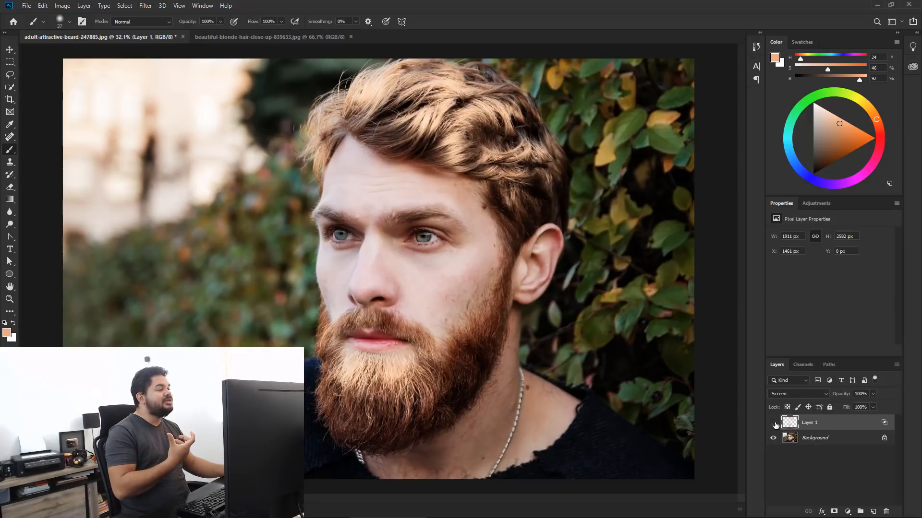
pyautogui.click(774, 423)
pyautogui.click(774, 423)
pyautogui.click(773, 423)
pyautogui.click(773, 422)
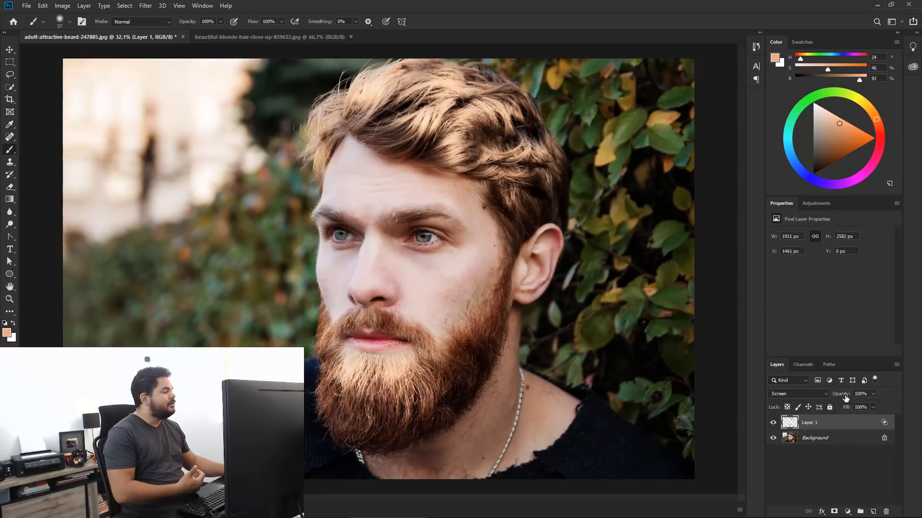
# Reduce Layer 1's opacity to 42% and compare the portrait with and without the layer.
pyautogui.moveTo(845, 398); pyautogui.dragTo(836, 395)
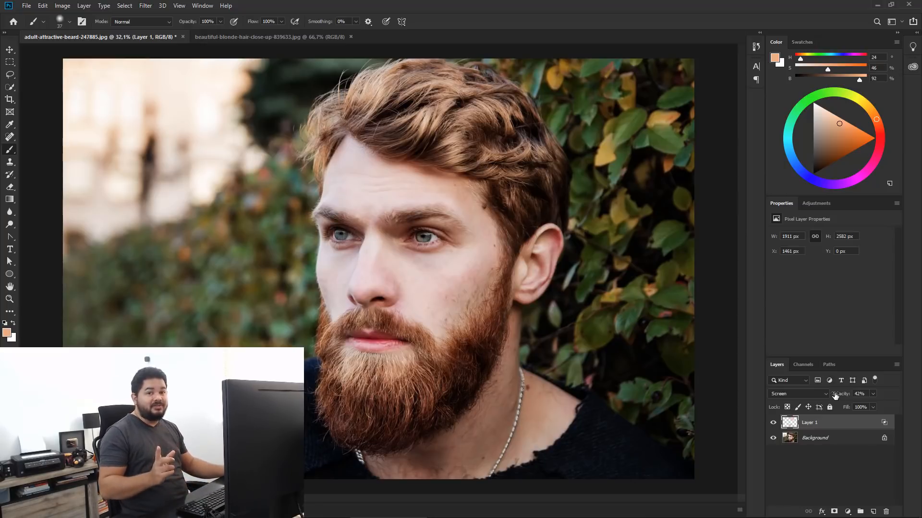
pyautogui.click(772, 424)
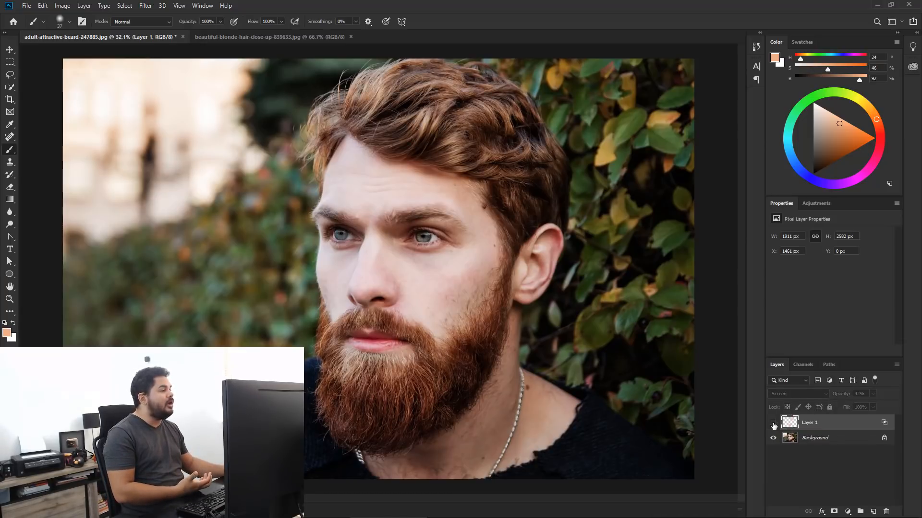
pyautogui.click(773, 424)
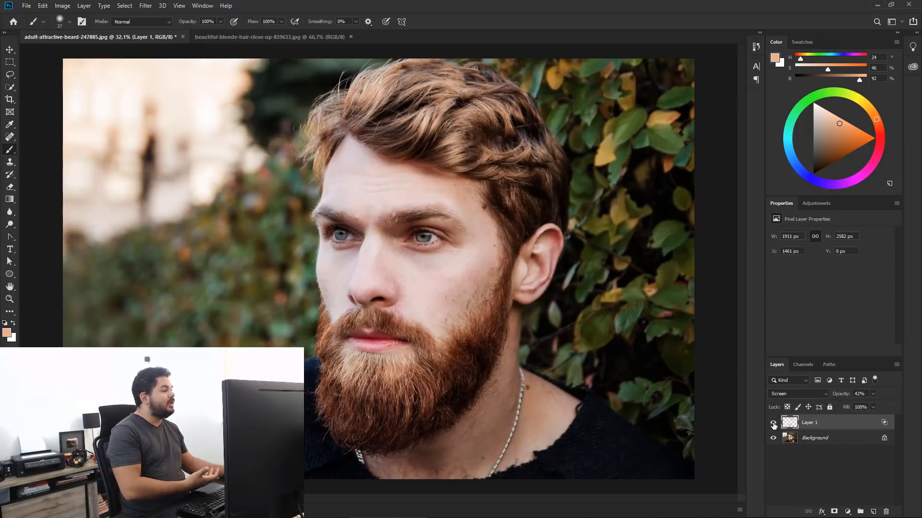
pyautogui.click(773, 424)
pyautogui.click(772, 423)
pyautogui.click(772, 424)
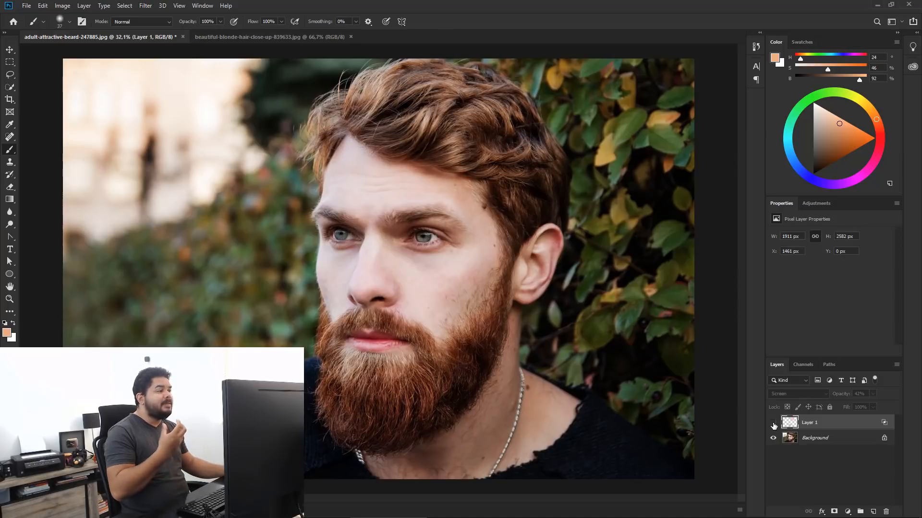
pyautogui.click(773, 423)
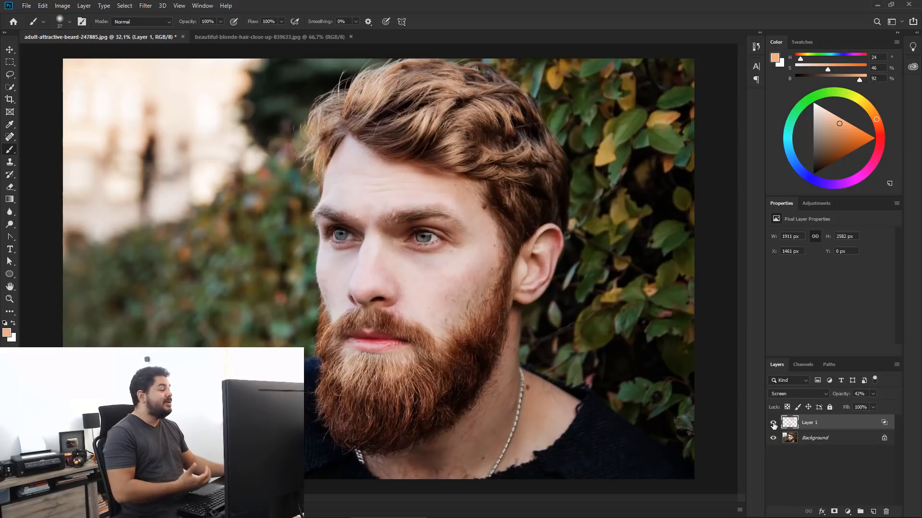
pyautogui.click(773, 423)
pyautogui.click(773, 423)
pyautogui.click(773, 423)
pyautogui.click(774, 423)
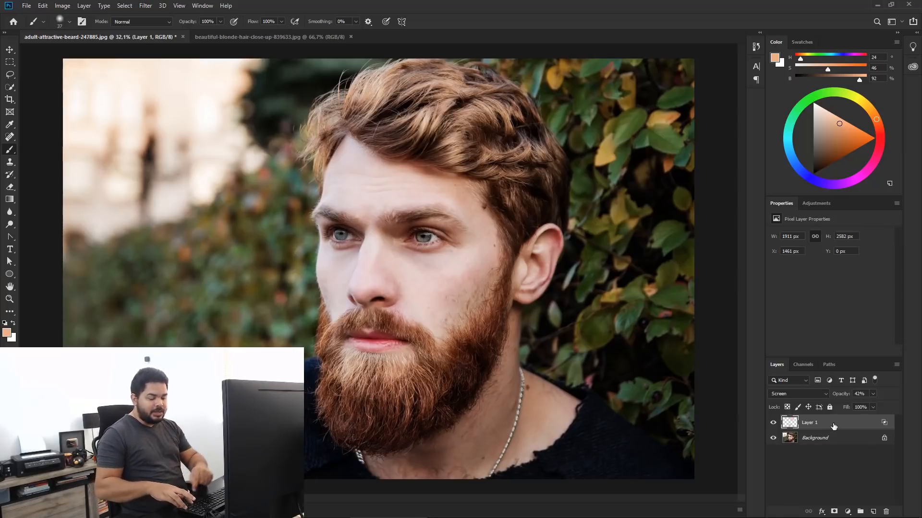
# Stamp all visible layers into a new merged layer above Layer 1.
pyautogui.hotkey('ctrl', 'shift', 'alt', 'e')
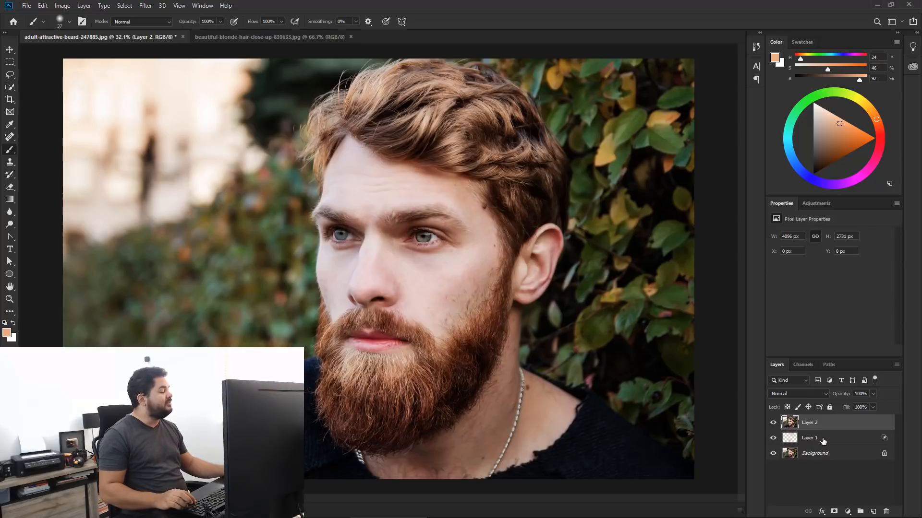
pyautogui.click(824, 440)
pyautogui.click(820, 458)
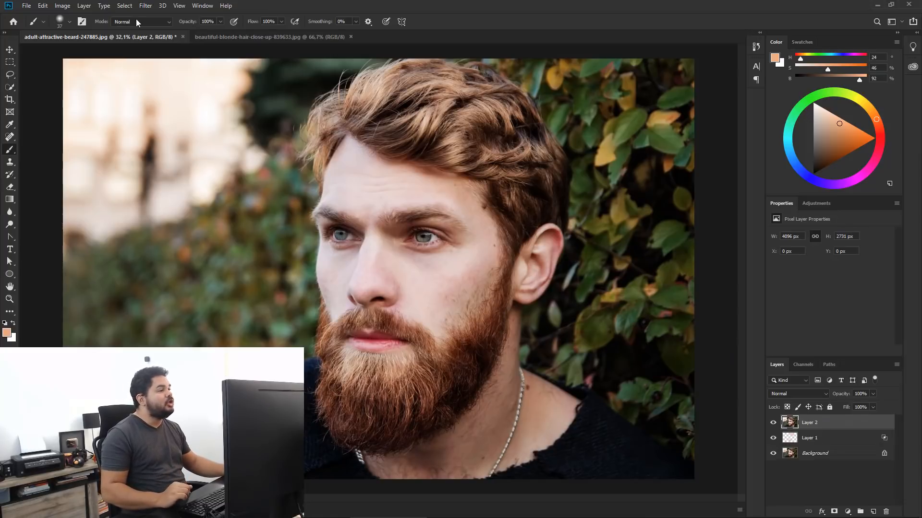
# Apply the Camera Raw Filter to the merged layer with Clarity +33 and Vibrance +40.
pyautogui.click(144, 6)
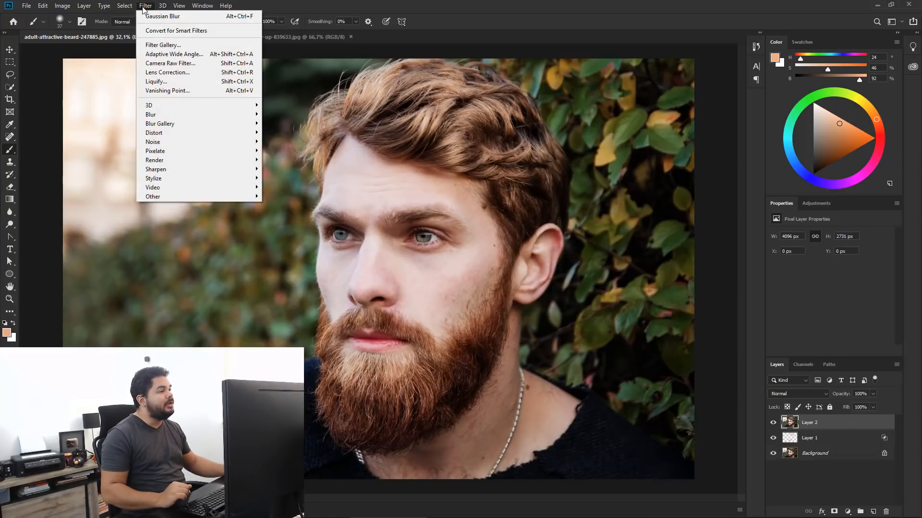
pyautogui.click(188, 64)
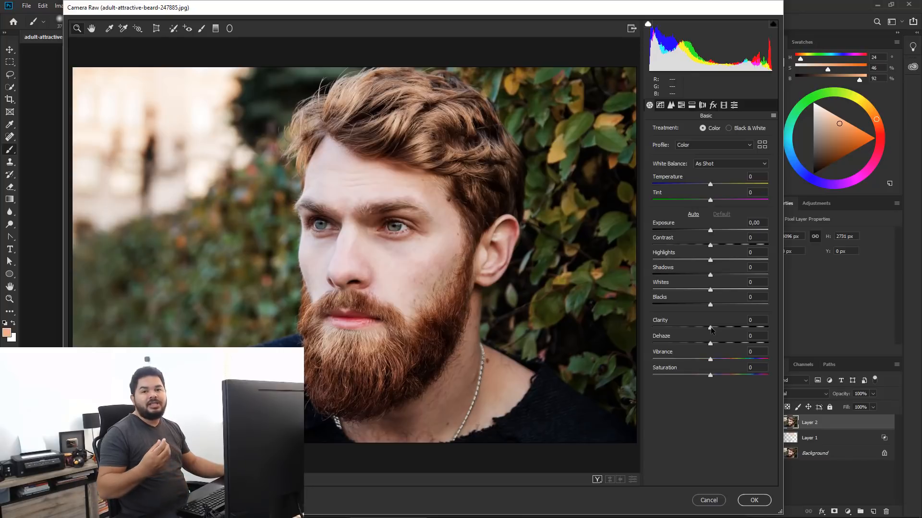
pyautogui.moveTo(711, 328); pyautogui.dragTo(718, 328)
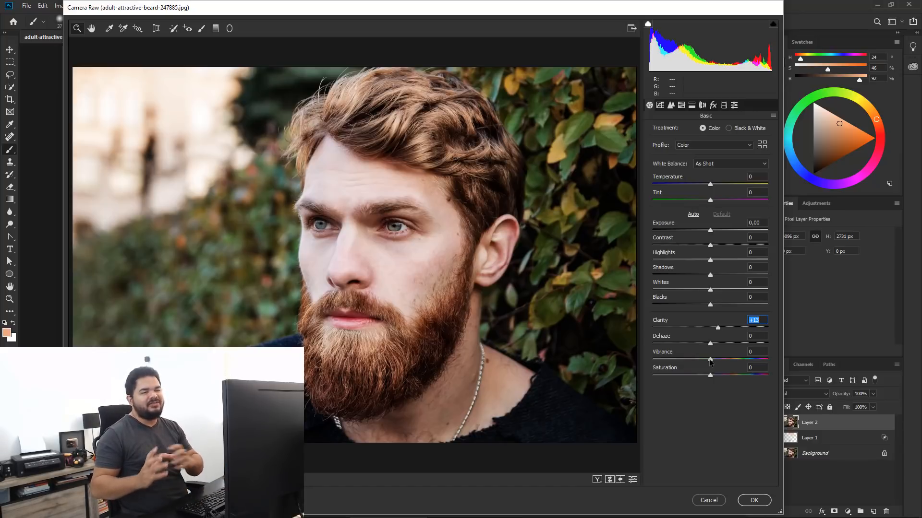
pyautogui.moveTo(709, 362); pyautogui.dragTo(737, 360)
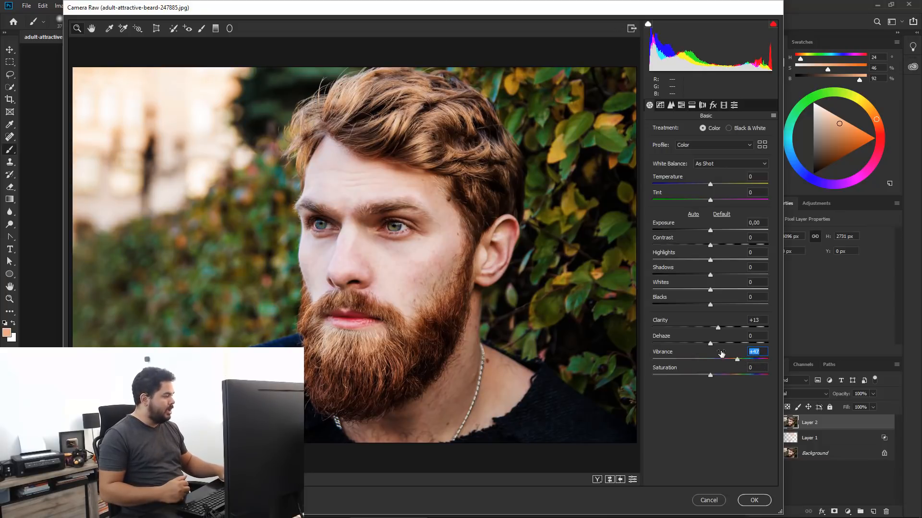
pyautogui.write('40')
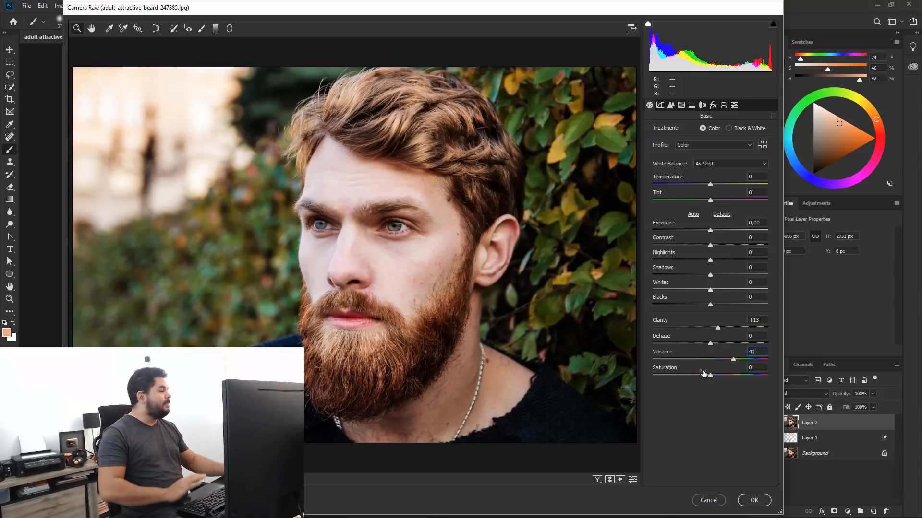
pyautogui.moveTo(718, 330); pyautogui.dragTo(729, 330)
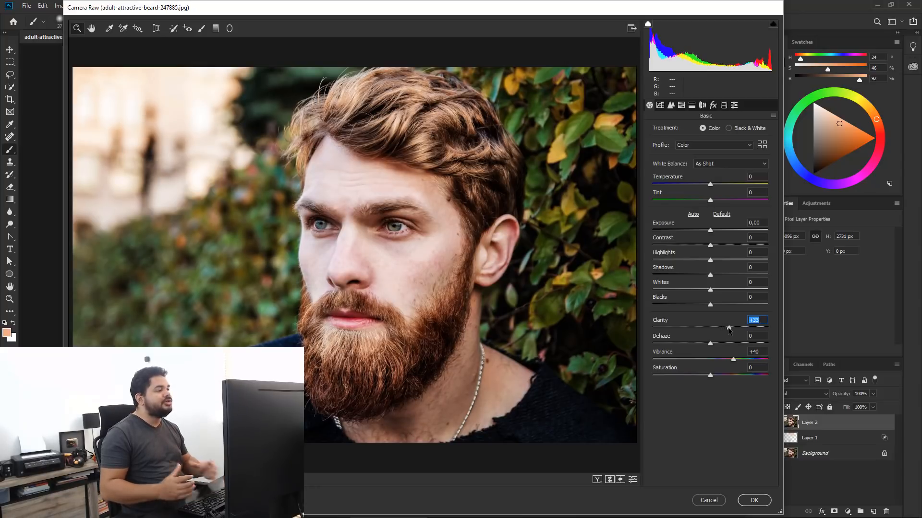
pyautogui.click(754, 501)
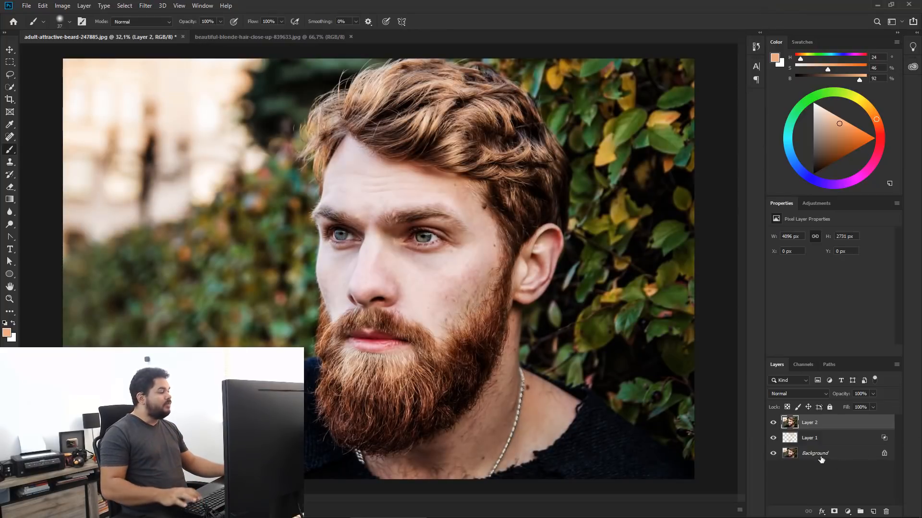
# Compare the edited portrait with the original by isolating the Background layer and restoring the other layers.
pyautogui.keyDown('alt'); pyautogui.click(773, 453); pyautogui.keyUp('alt')
pyautogui.keyDown('alt'); pyautogui.click(773, 454); pyautogui.keyUp('alt')
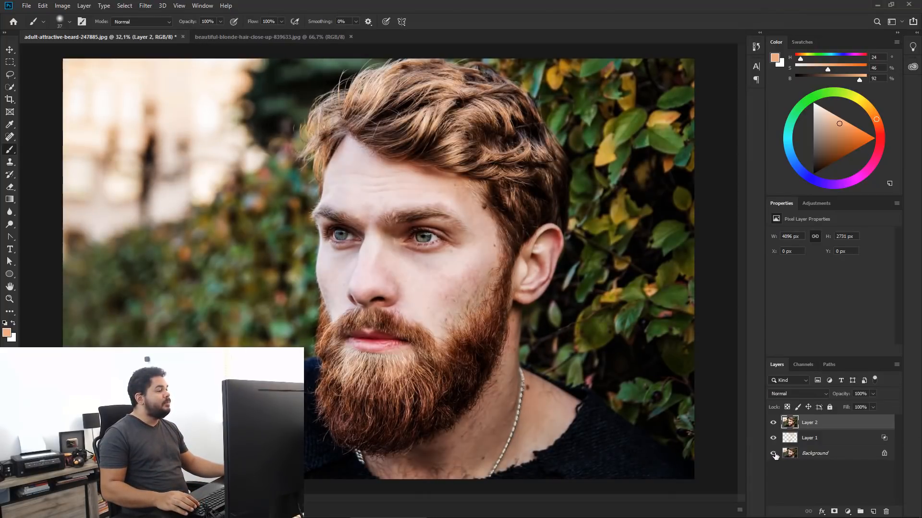
pyautogui.keyDown('alt'); pyautogui.click(774, 454); pyautogui.keyUp('alt')
pyautogui.keyDown('alt'); pyautogui.click(773, 453); pyautogui.keyUp('alt')
pyautogui.keyDown('alt'); pyautogui.click(773, 454); pyautogui.keyUp('alt')
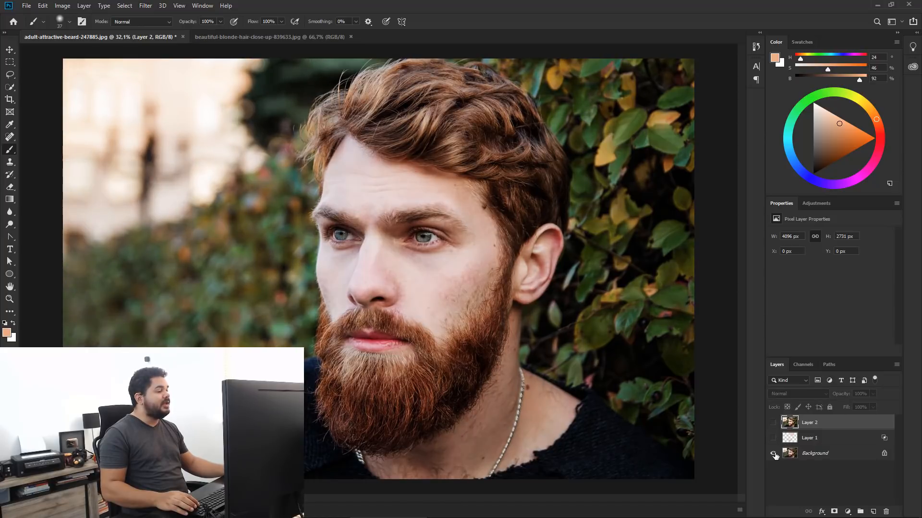
pyautogui.keyDown('alt'); pyautogui.click(774, 454); pyautogui.keyUp('alt')
pyautogui.keyDown('alt'); pyautogui.click(773, 454); pyautogui.keyUp('alt')
pyautogui.keyDown('alt'); pyautogui.click(773, 454); pyautogui.keyUp('alt')
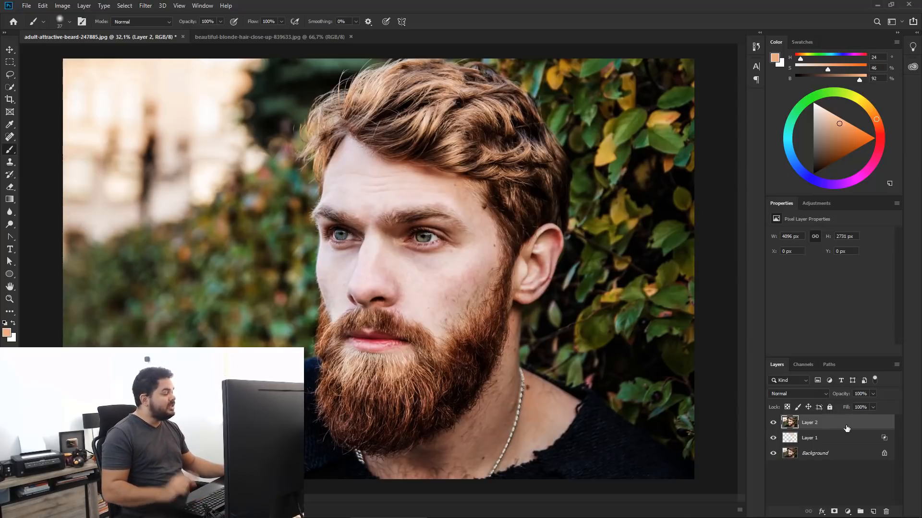
# Add a black mask to Layer 2 and paint white over the upper hair with a soft brush of size 592.
pyautogui.keyDown('alt'); pyautogui.click(835, 512); pyautogui.keyUp('alt')
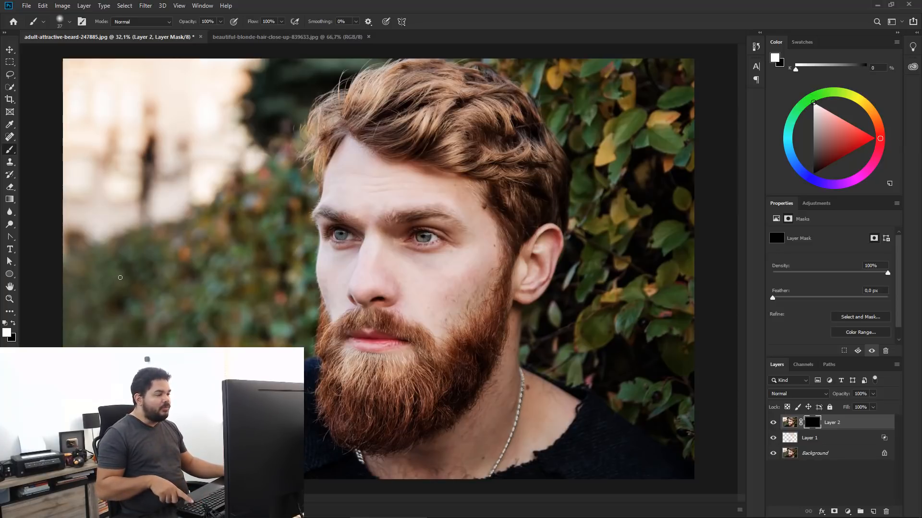
pyautogui.moveTo(120, 277)
pyautogui.mouseDown()
pyautogui.moveTo(166, 266)
pyautogui.moveTo(154, 174)
pyautogui.moveTo(134, 250)
pyautogui.mouseUp()
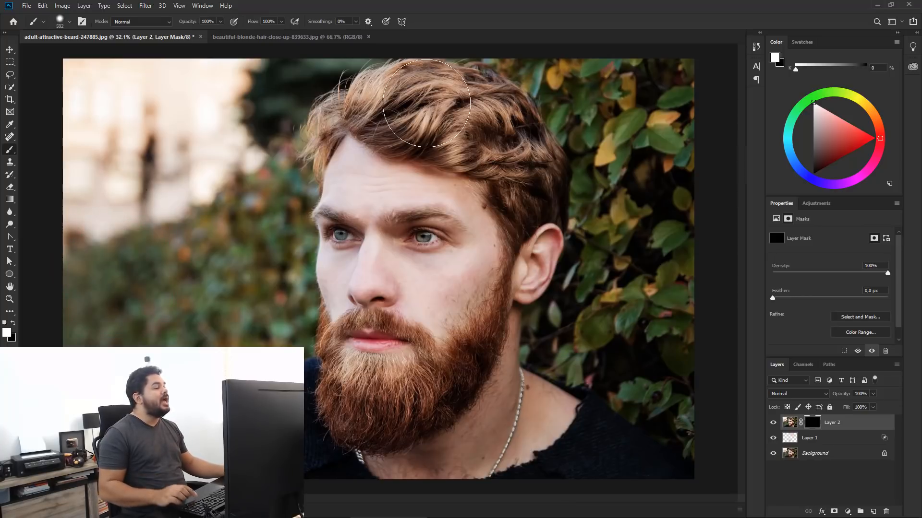
pyautogui.moveTo(385, 112)
pyautogui.mouseDown()
pyautogui.moveTo(477, 118)
pyautogui.moveTo(499, 129)
pyautogui.mouseUp()
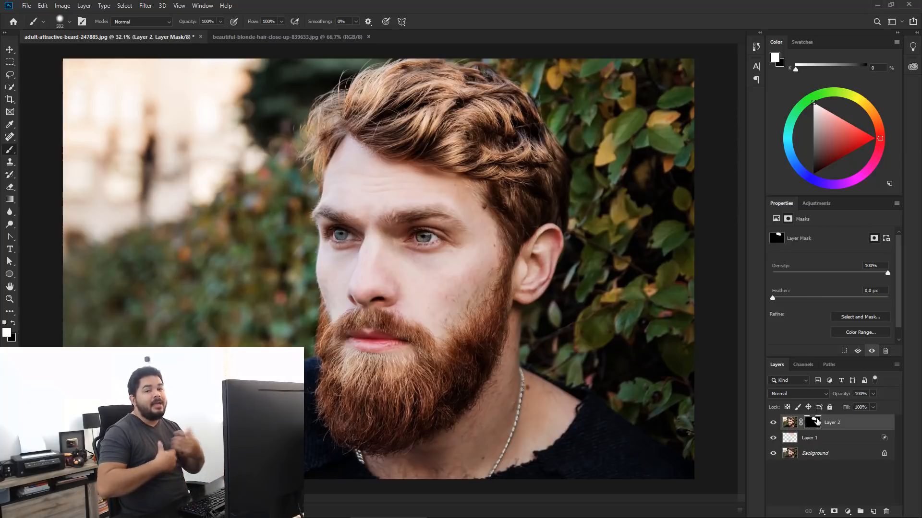
# Paint white on the Layer 2 mask over the remaining hair, the beard and the background, leaving the face masked out.
pyautogui.moveTo(578, 189)
pyautogui.mouseDown()
pyautogui.moveTo(528, 134)
pyautogui.moveTo(547, 228)
pyautogui.moveTo(528, 273)
pyautogui.moveTo(536, 310)
pyautogui.moveTo(514, 310)
pyautogui.moveTo(460, 374)
pyautogui.moveTo(407, 384)
pyautogui.moveTo(351, 364)
pyautogui.moveTo(362, 414)
pyautogui.moveTo(458, 390)
pyautogui.moveTo(365, 346)
pyautogui.moveTo(384, 330)
pyautogui.moveTo(323, 337)
pyautogui.moveTo(346, 407)
pyautogui.mouseUp()
pyautogui.moveTo(205, 282); pyautogui.dragTo(229, 282)
pyautogui.moveTo(139, 231); pyautogui.dragTo(192, 232)
pyautogui.moveTo(120, 125)
pyautogui.mouseDown()
pyautogui.moveTo(75, 127)
pyautogui.moveTo(145, 137)
pyautogui.moveTo(197, 193)
pyautogui.mouseUp()
pyautogui.moveTo(206, 251); pyautogui.dragTo(183, 252)
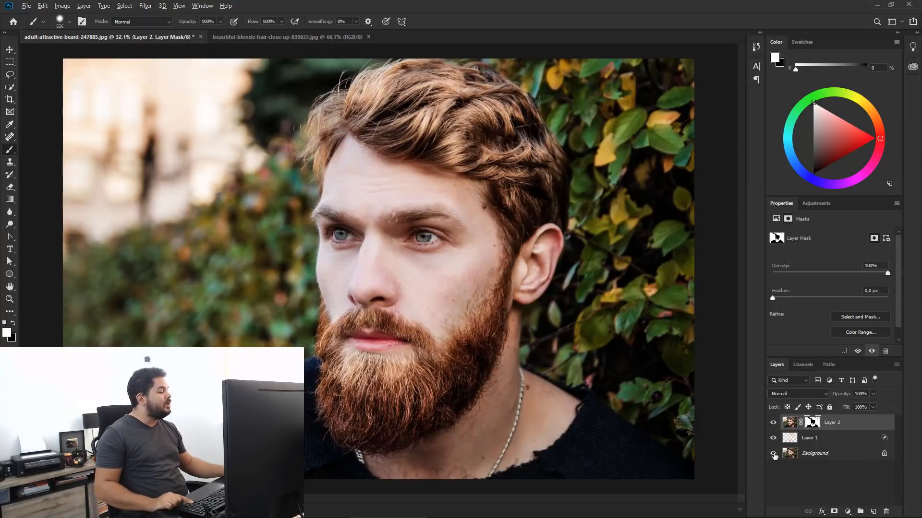
# Compare the edited portrait with the original by repeatedly isolating the Background layer and restoring the other layers.
pyautogui.keyDown('alt'); pyautogui.click(773, 454); pyautogui.keyUp('alt')
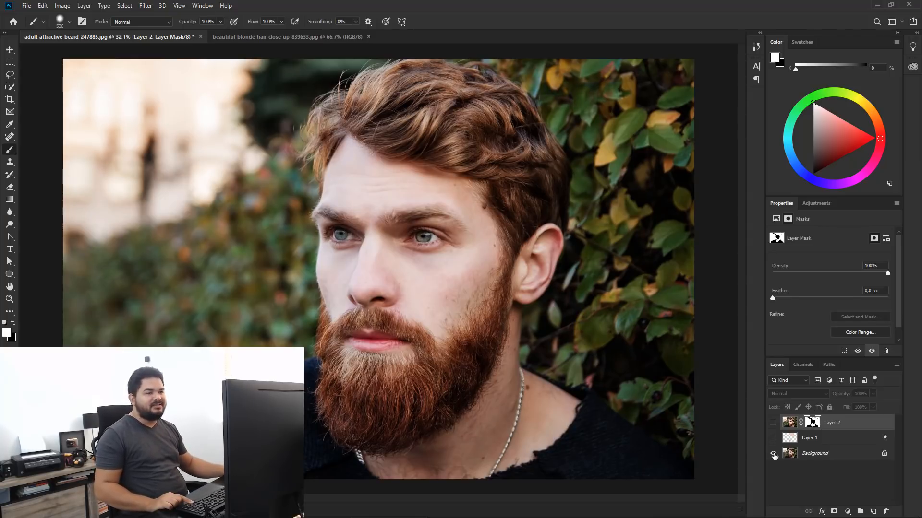
pyautogui.keyDown('alt'); pyautogui.click(774, 453); pyautogui.keyUp('alt')
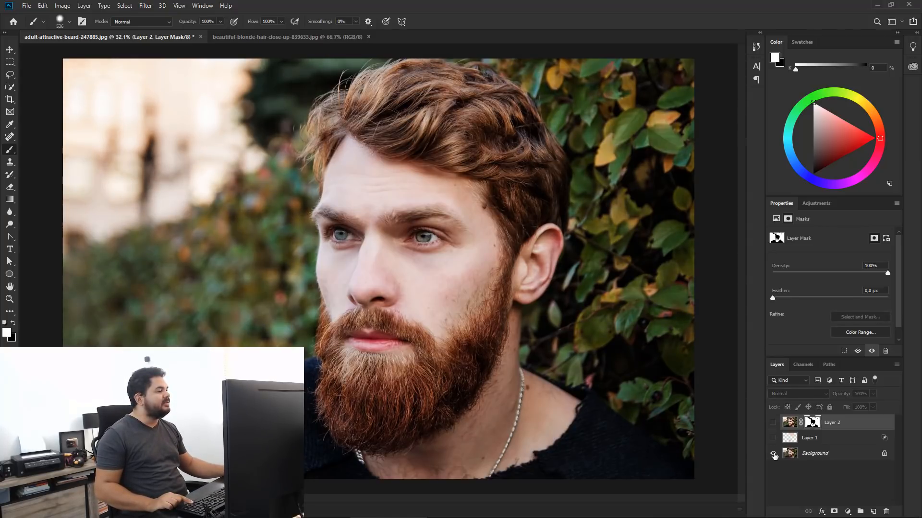
pyautogui.keyDown('alt'); pyautogui.click(774, 454); pyautogui.keyUp('alt')
pyautogui.keyDown('alt'); pyautogui.click(774, 454); pyautogui.keyUp('alt')
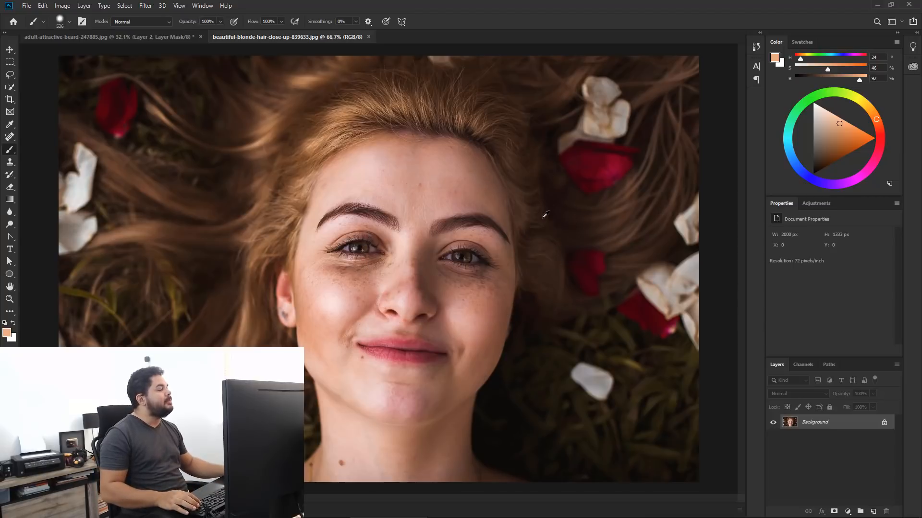
# Add an empty layer to the blonde woman's photo and set a hair-sampled foreground color adjusted to H 27, S 69, B 91.
pyautogui.moveTo(542, 217); pyautogui.dragTo(473, 211)
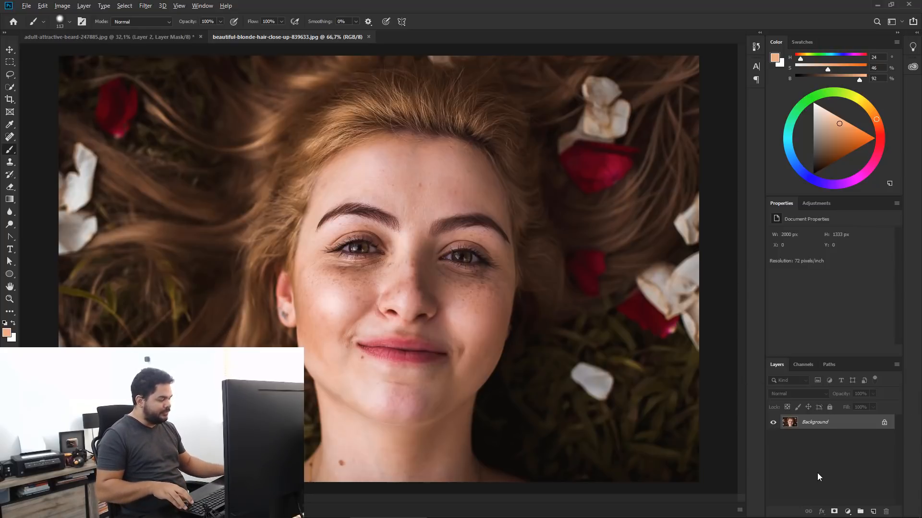
pyautogui.hotkey('ctrl', 'alt', 'shift', 'm')
pyautogui.press('Escape')
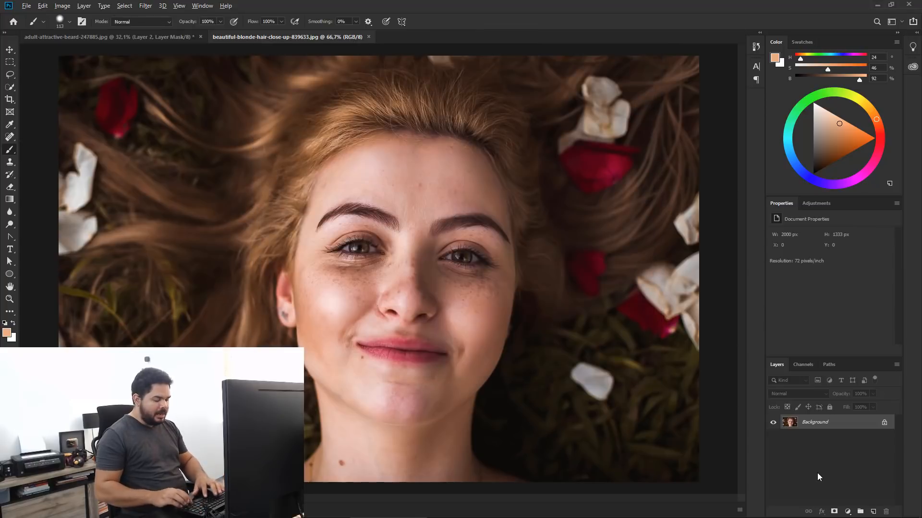
pyautogui.hotkey('ctrl', 'shift', 'alt', 'n')
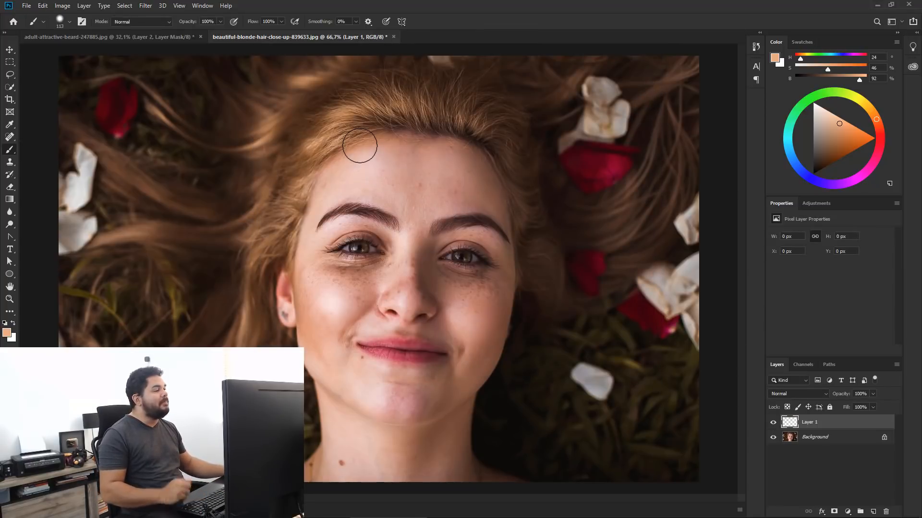
pyautogui.keyDown('alt'); pyautogui.click(343, 111); pyautogui.keyUp('alt')
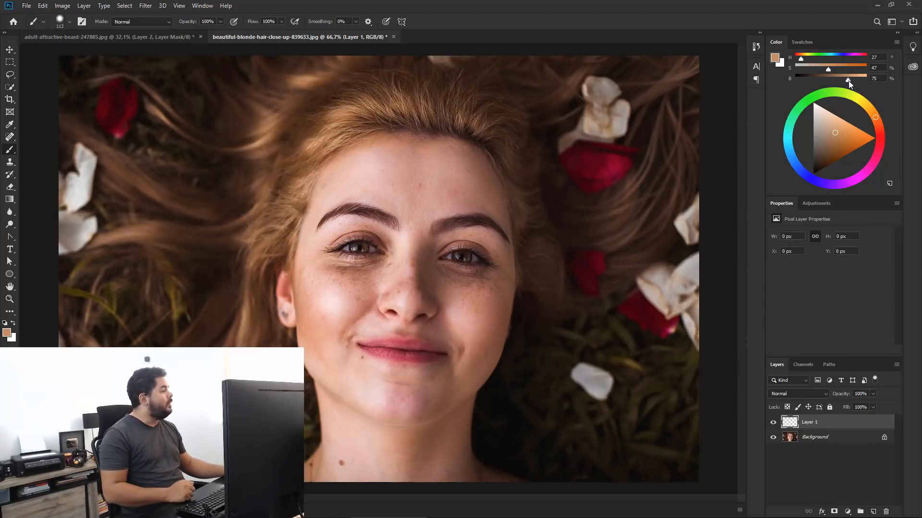
pyautogui.moveTo(848, 79)
pyautogui.mouseDown()
pyautogui.moveTo(857, 81)
pyautogui.moveTo(844, 66)
pyautogui.mouseUp()
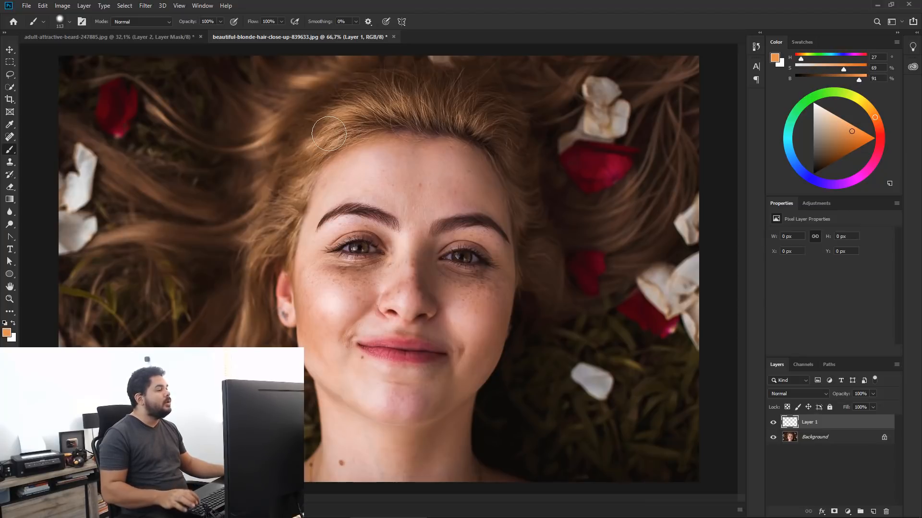
# Paint orange strokes on Layer 1 with a small soft brush along the hairline, beside the face and over the lighter outer strands.
pyautogui.moveTo(345, 124); pyautogui.dragTo(336, 126)
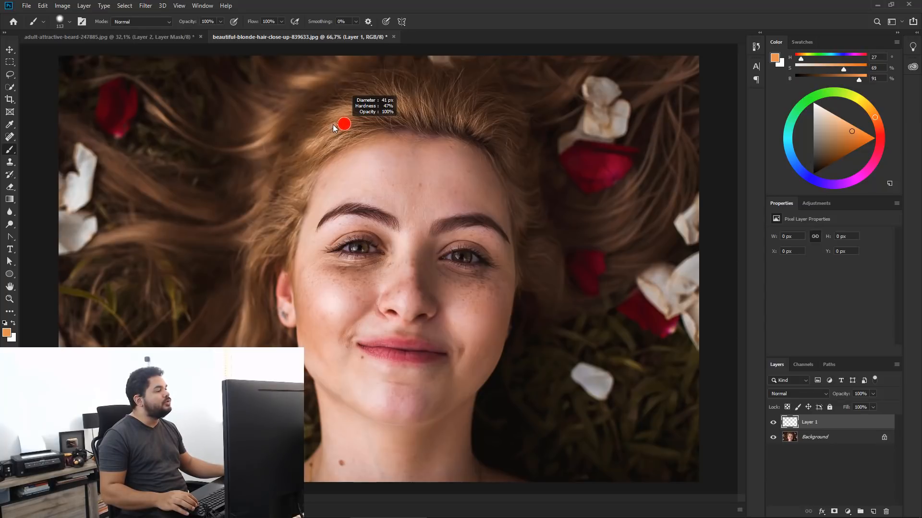
pyautogui.moveTo(332, 124)
pyautogui.mouseDown()
pyautogui.moveTo(322, 63)
pyautogui.moveTo(344, 74)
pyautogui.mouseUp()
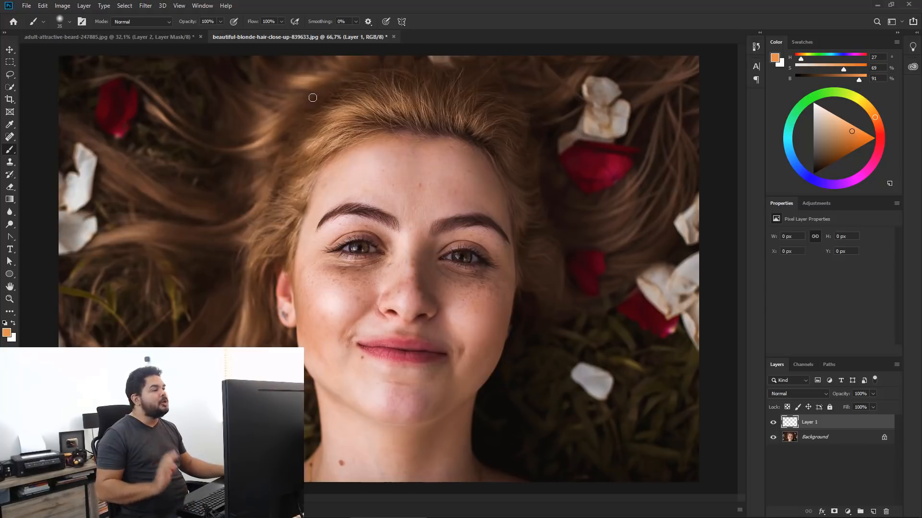
pyautogui.moveTo(418, 119)
pyautogui.mouseDown()
pyautogui.moveTo(412, 91)
pyautogui.moveTo(424, 116)
pyautogui.moveTo(425, 102)
pyautogui.moveTo(427, 117)
pyautogui.moveTo(457, 111)
pyautogui.moveTo(458, 127)
pyautogui.moveTo(476, 118)
pyautogui.moveTo(480, 130)
pyautogui.moveTo(411, 119)
pyautogui.moveTo(399, 105)
pyautogui.moveTo(390, 116)
pyautogui.moveTo(364, 106)
pyautogui.moveTo(330, 114)
pyautogui.moveTo(362, 119)
pyautogui.moveTo(317, 132)
pyautogui.moveTo(350, 129)
pyautogui.moveTo(313, 144)
pyautogui.moveTo(343, 136)
pyautogui.moveTo(318, 154)
pyautogui.mouseUp()
pyautogui.moveTo(306, 191)
pyautogui.mouseDown()
pyautogui.moveTo(304, 182)
pyautogui.moveTo(295, 193)
pyautogui.mouseUp()
pyautogui.moveTo(246, 284); pyautogui.dragTo(240, 344)
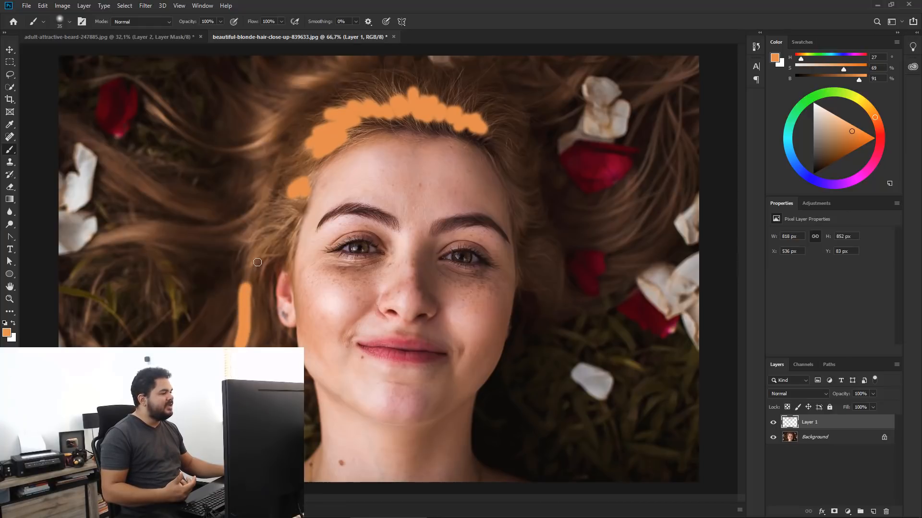
pyautogui.moveTo(269, 242); pyautogui.dragTo(254, 264)
pyautogui.moveTo(270, 227)
pyautogui.mouseDown()
pyautogui.moveTo(240, 241)
pyautogui.moveTo(238, 222)
pyautogui.mouseUp()
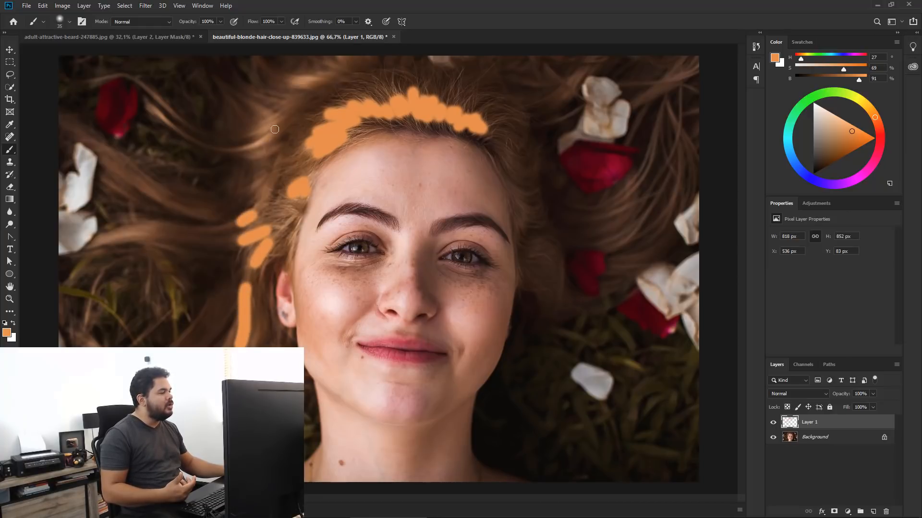
pyautogui.moveTo(275, 129); pyautogui.dragTo(242, 147)
pyautogui.moveTo(283, 113); pyautogui.dragTo(262, 129)
pyautogui.moveTo(314, 88)
pyautogui.mouseDown()
pyautogui.moveTo(304, 82)
pyautogui.moveTo(313, 76)
pyautogui.mouseUp()
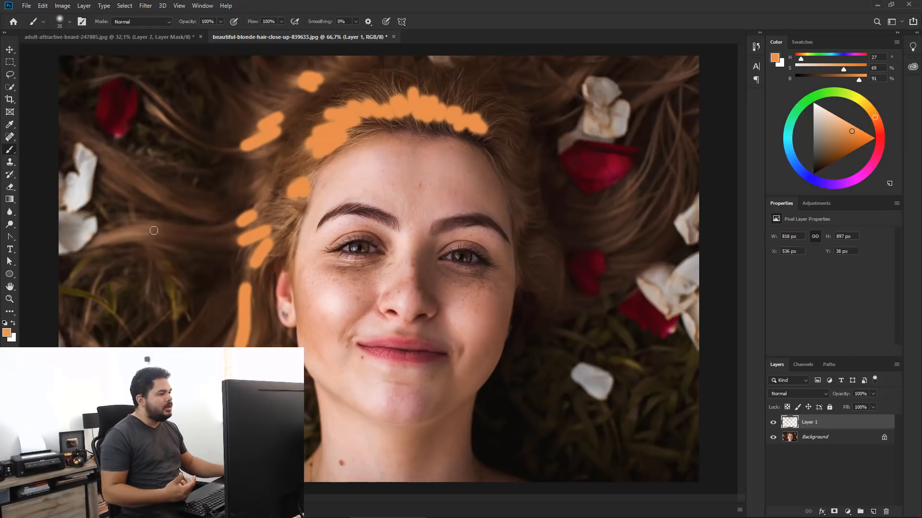
pyautogui.moveTo(152, 230); pyautogui.dragTo(108, 238)
pyautogui.moveTo(156, 195); pyautogui.dragTo(116, 174)
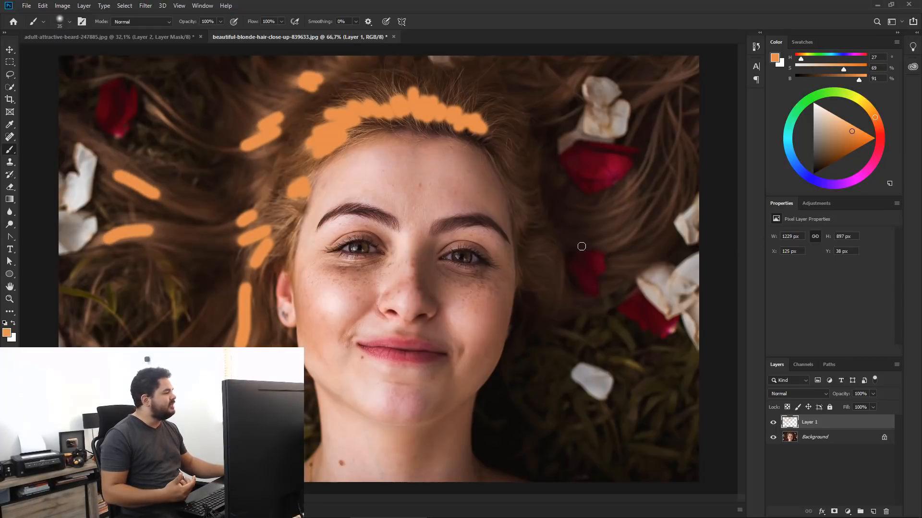
pyautogui.moveTo(609, 204); pyautogui.dragTo(634, 186)
pyautogui.moveTo(615, 244); pyautogui.dragTo(636, 233)
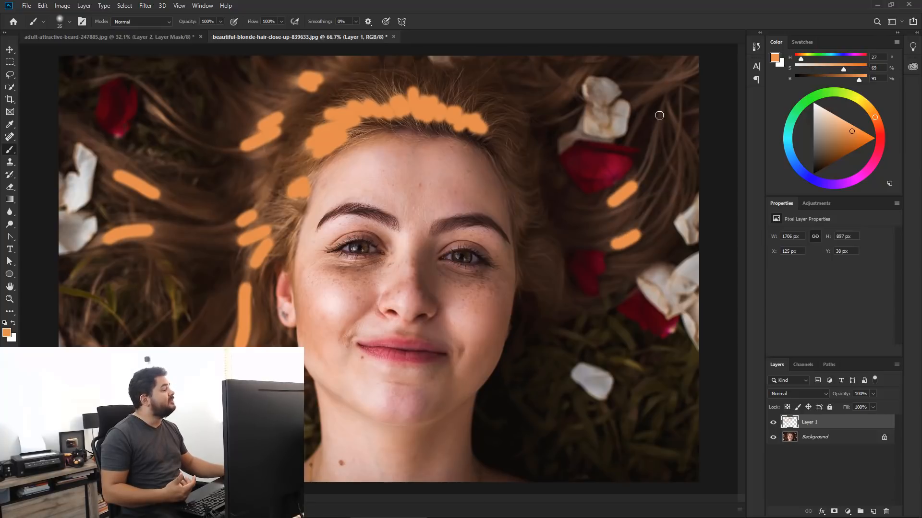
pyautogui.moveTo(670, 87); pyautogui.dragTo(688, 70)
pyautogui.moveTo(554, 96); pyautogui.dragTo(577, 72)
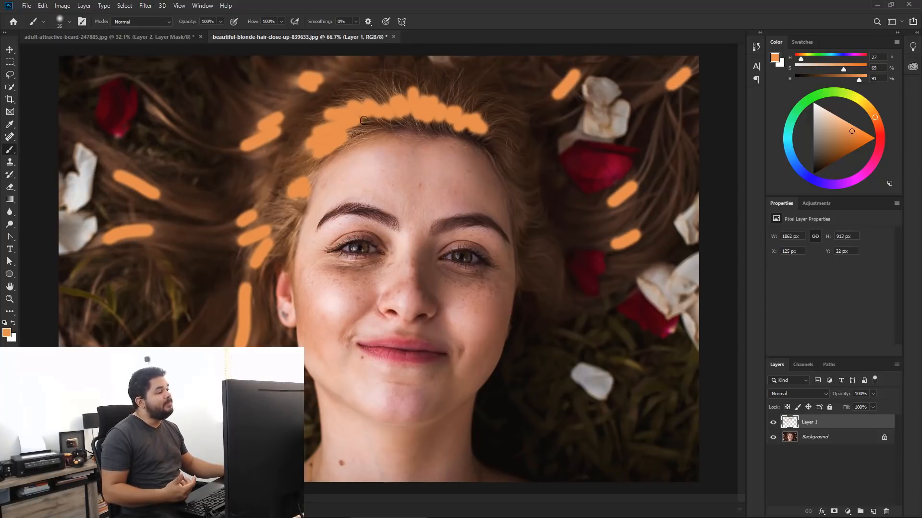
pyautogui.moveTo(264, 242)
pyautogui.mouseDown()
pyautogui.moveTo(281, 227)
pyautogui.moveTo(294, 233)
pyautogui.mouseUp()
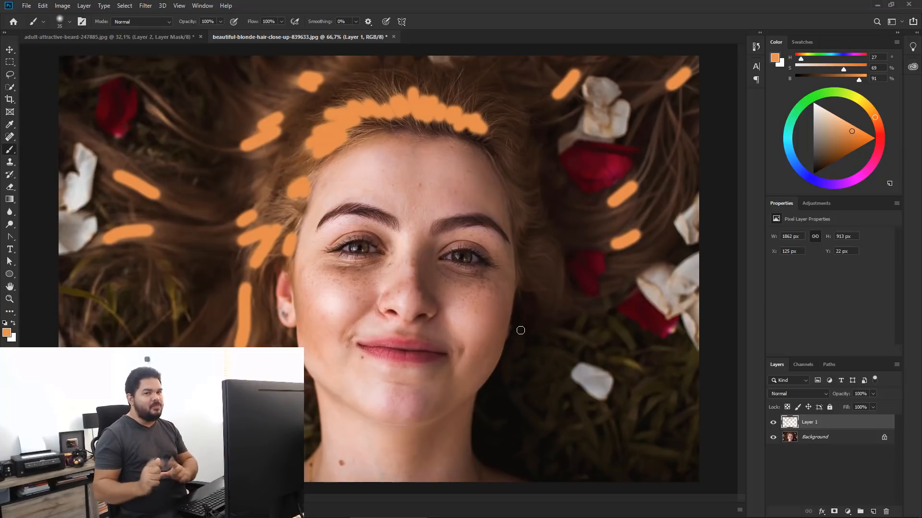
# Set Layer 1's blend mode to Screen and apply a Gaussian Blur with a radius of 20.8 pixels.
pyautogui.click(144, 5)
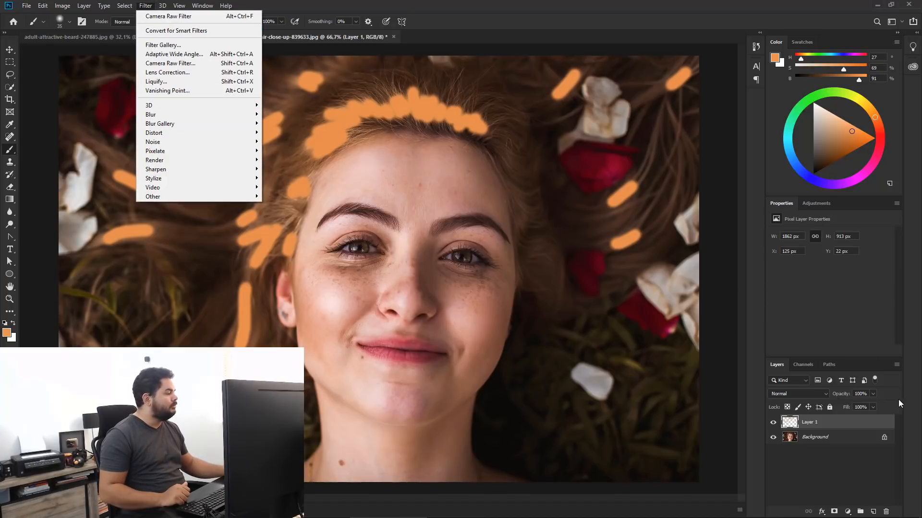
pyautogui.click(807, 393)
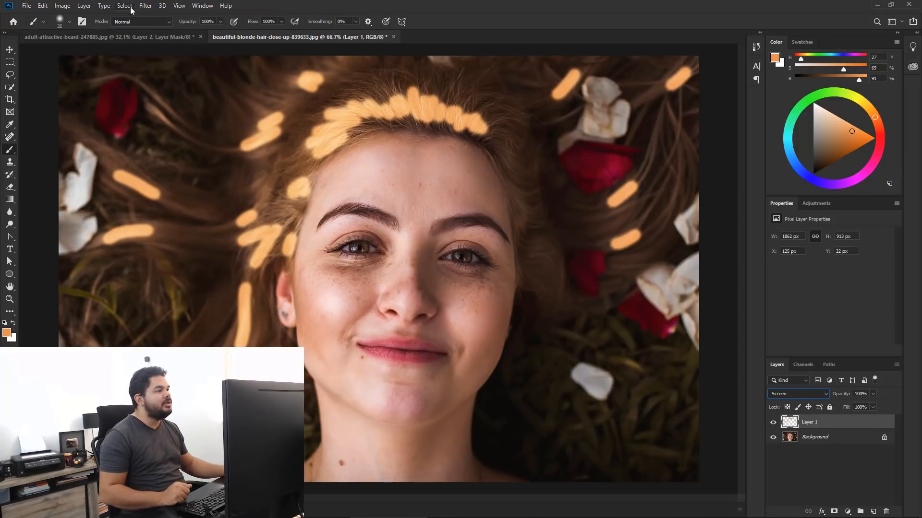
pyautogui.click(145, 6)
pyautogui.moveTo(158, 114)
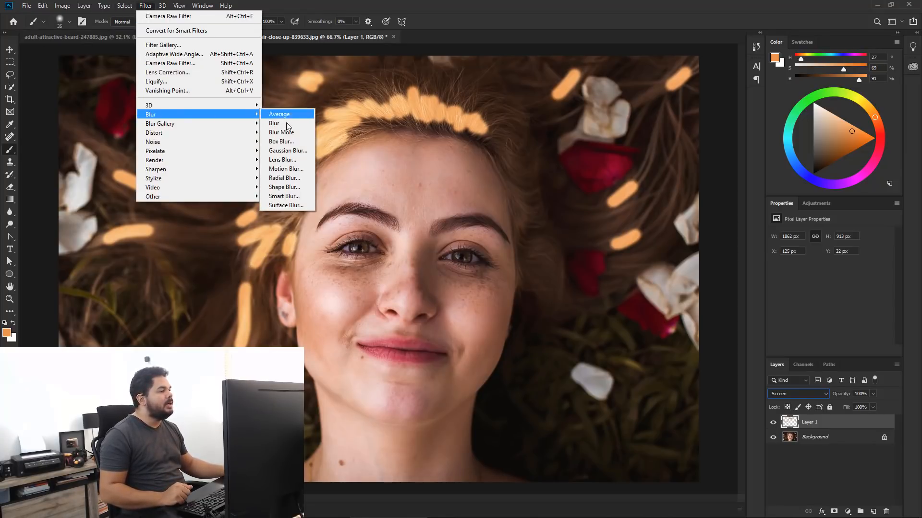
pyautogui.click(285, 150)
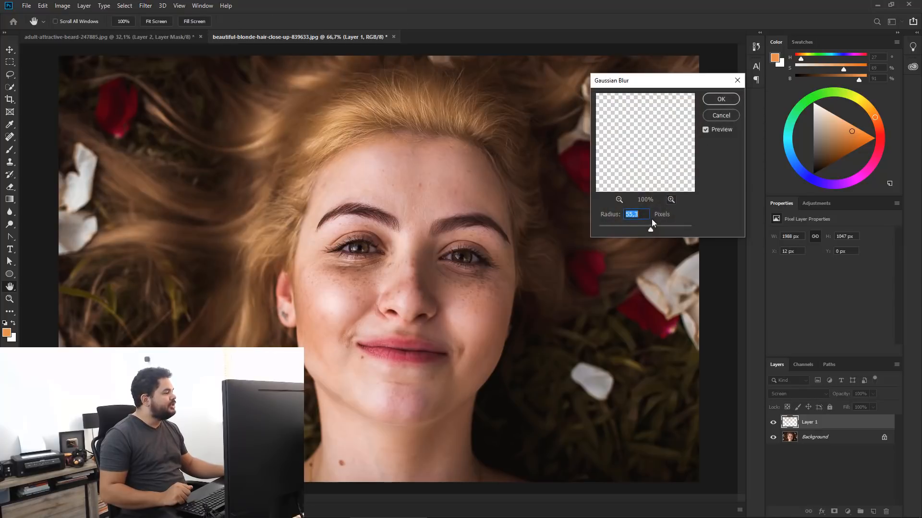
pyautogui.moveTo(625, 228); pyautogui.dragTo(634, 230)
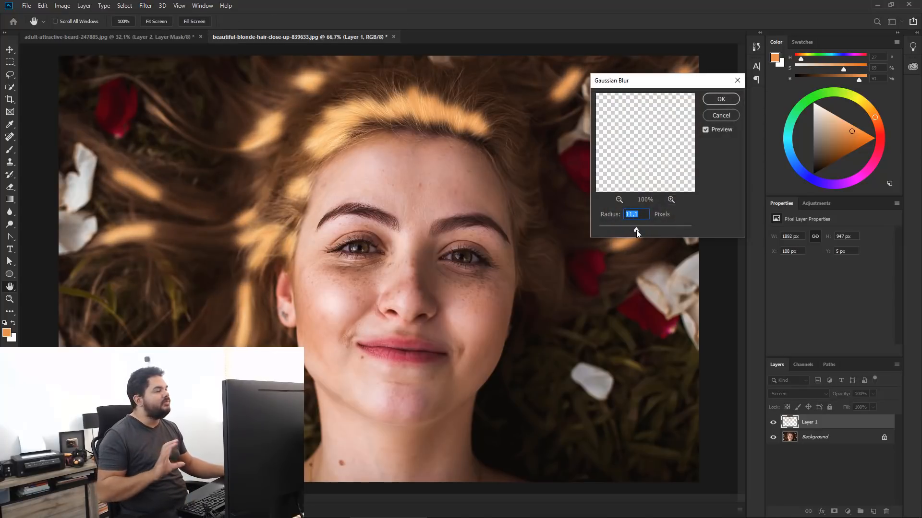
pyautogui.moveTo(635, 229); pyautogui.dragTo(641, 230)
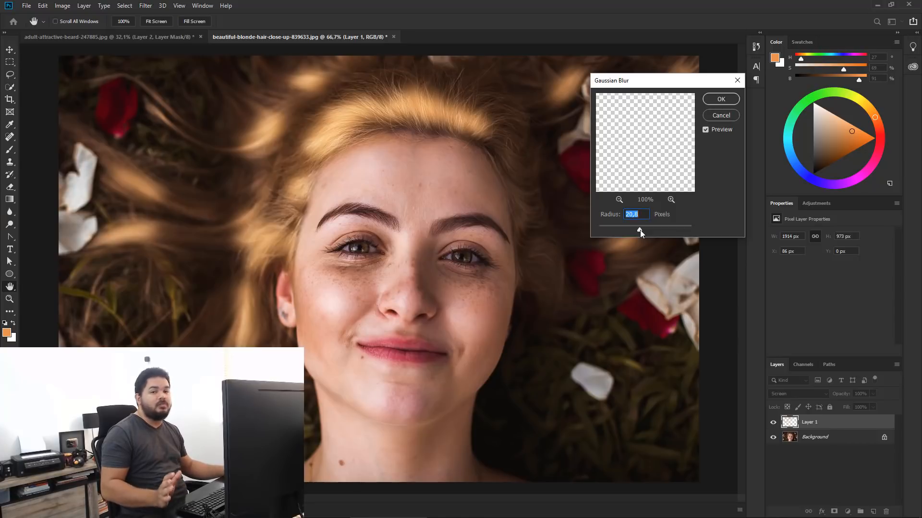
pyautogui.click(720, 99)
pyautogui.press('b')
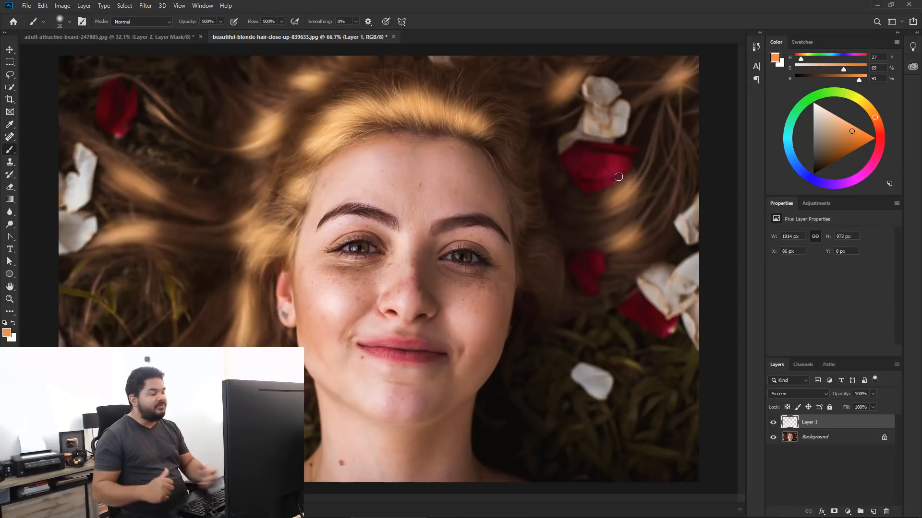
# Split Layer 1's Blend If shadow slider for the Underlying Layer to 34 / 131 and set the layer opacity to 40%.
pyautogui.doubleClick(863, 422)
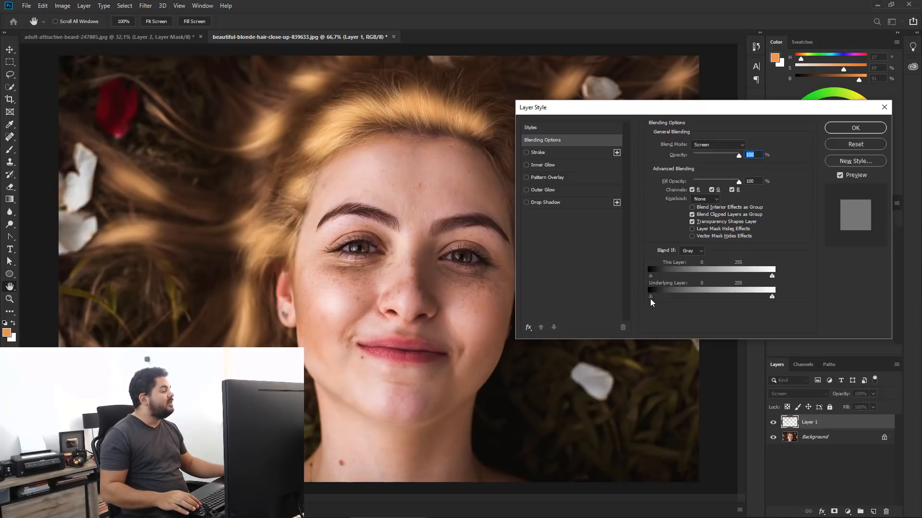
pyautogui.moveTo(651, 296); pyautogui.dragTo(710, 300)
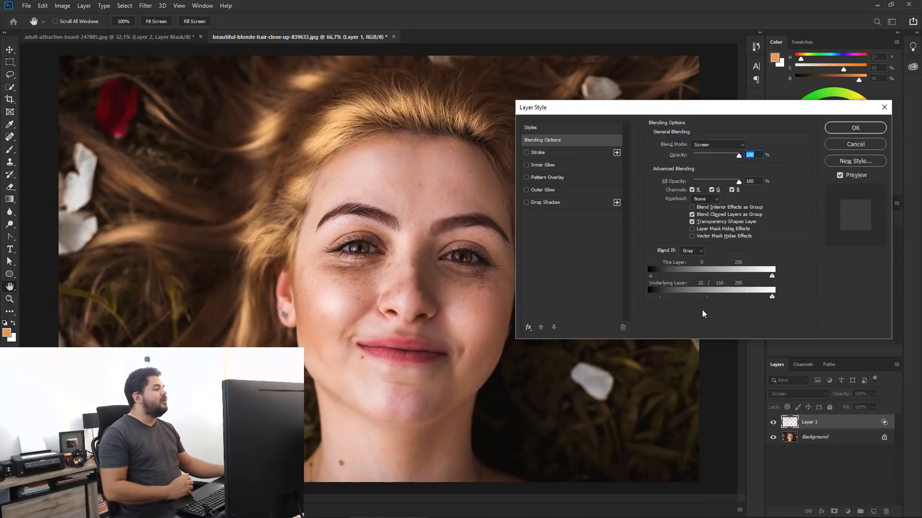
pyautogui.moveTo(705, 299); pyautogui.dragTo(714, 300)
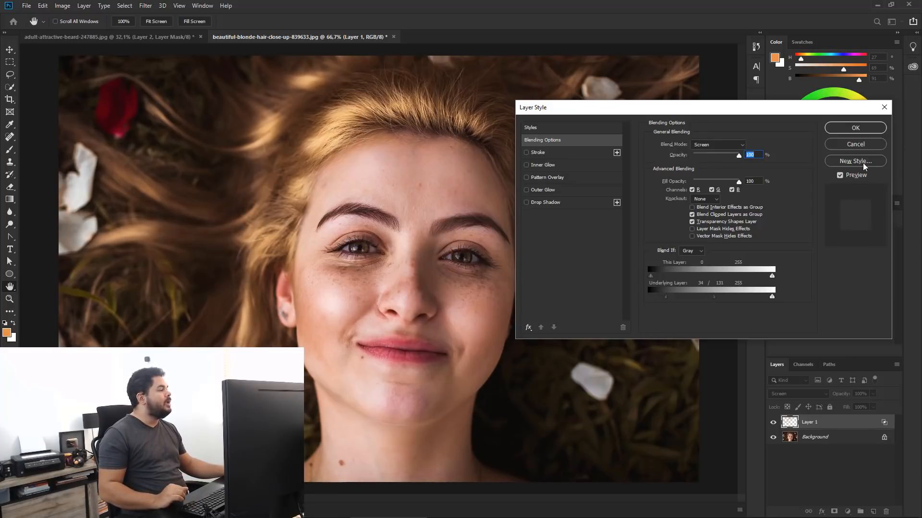
pyautogui.click(862, 128)
pyautogui.press('b')
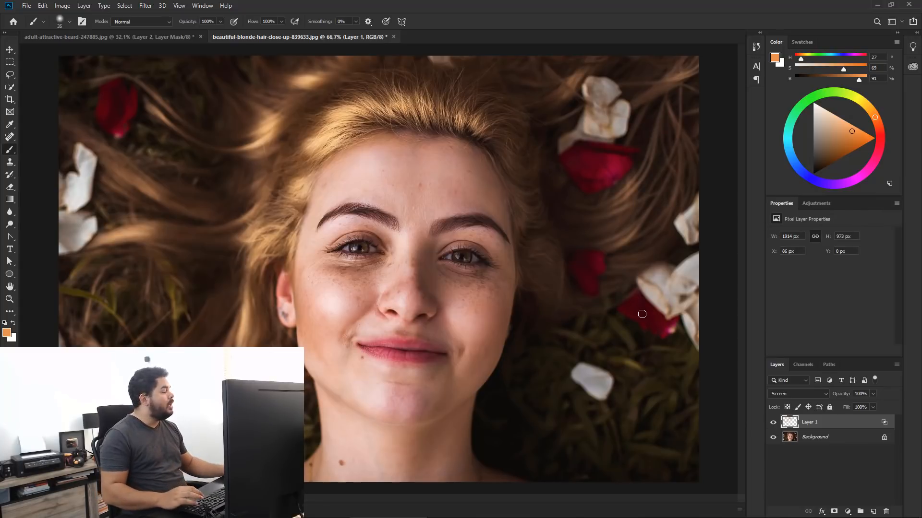
pyautogui.moveTo(845, 395); pyautogui.dragTo(829, 396)
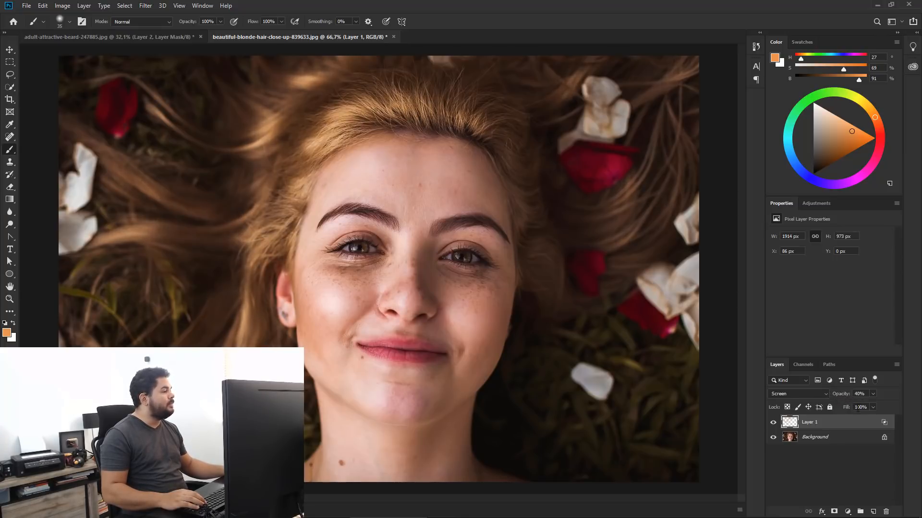
# Compare the hair with and without the painted color by toggling Layer 1's visibility, leaving the layer shown.
pyautogui.click(773, 422)
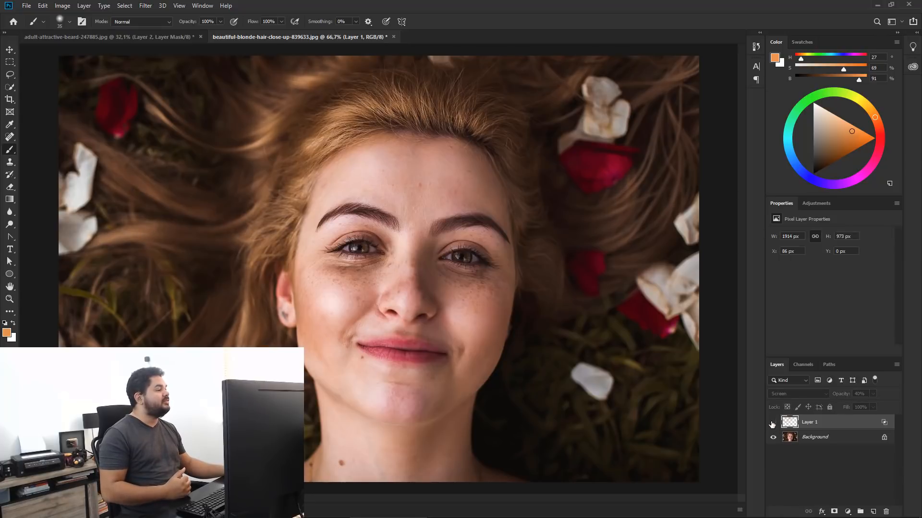
pyautogui.click(773, 422)
pyautogui.click(773, 423)
pyautogui.click(773, 423)
pyautogui.click(773, 422)
pyautogui.click(772, 423)
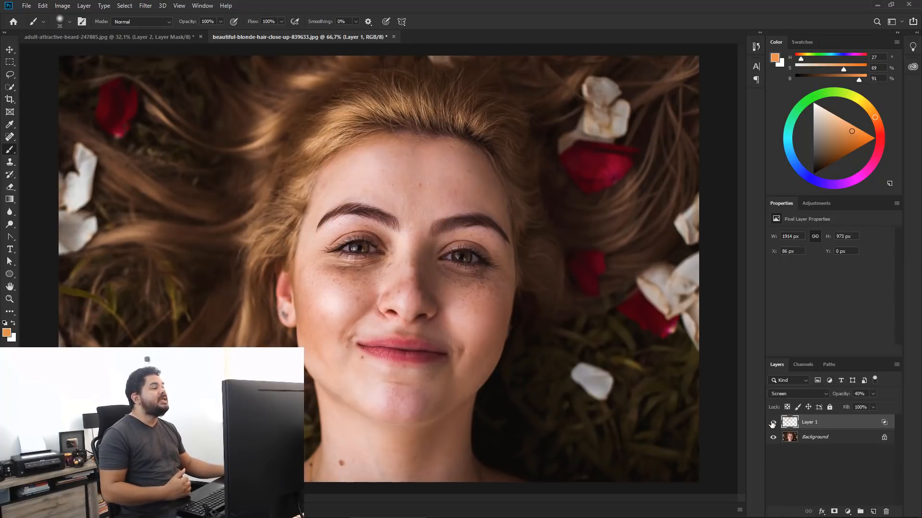
pyautogui.click(773, 424)
pyautogui.click(773, 424)
pyautogui.click(773, 423)
pyautogui.click(772, 424)
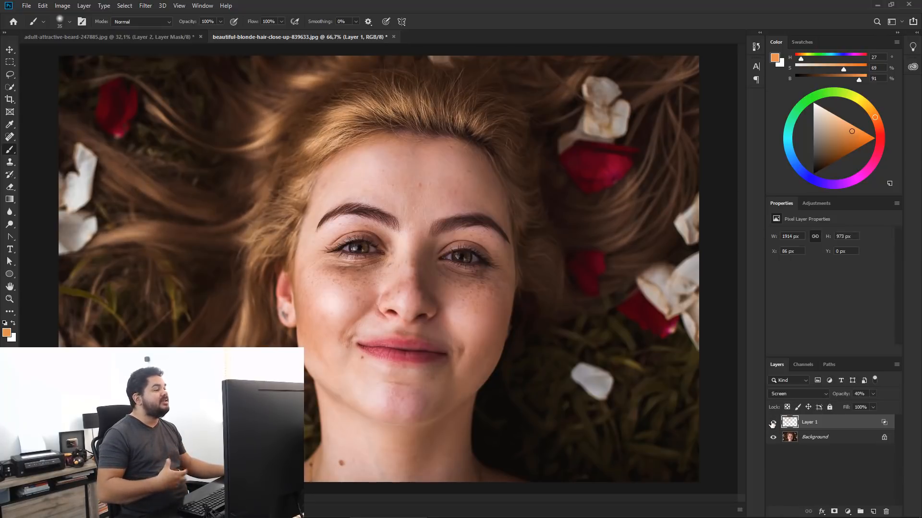
pyautogui.click(773, 423)
pyautogui.click(772, 423)
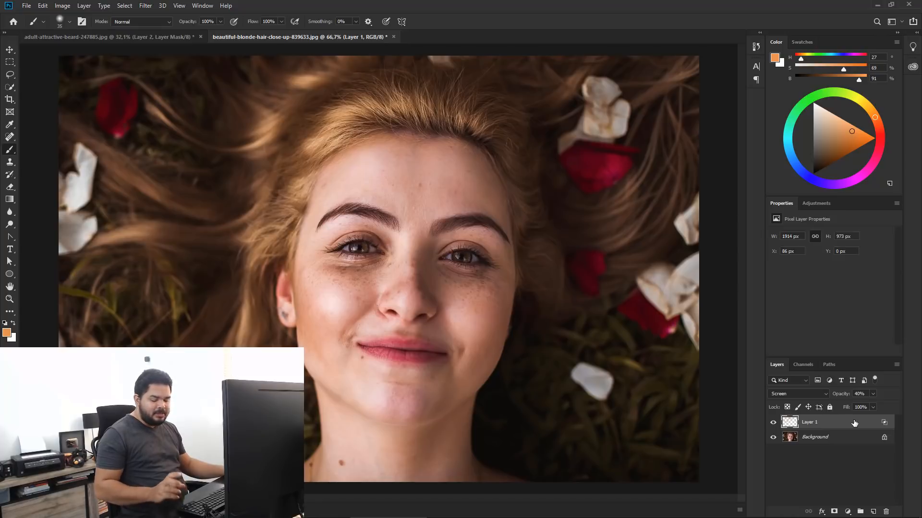
# Stamp all visible layers of the woman's photo into a new merged layer above Layer 1.
pyautogui.hotkey('ctrl', 'alt', 'shift', 'e')
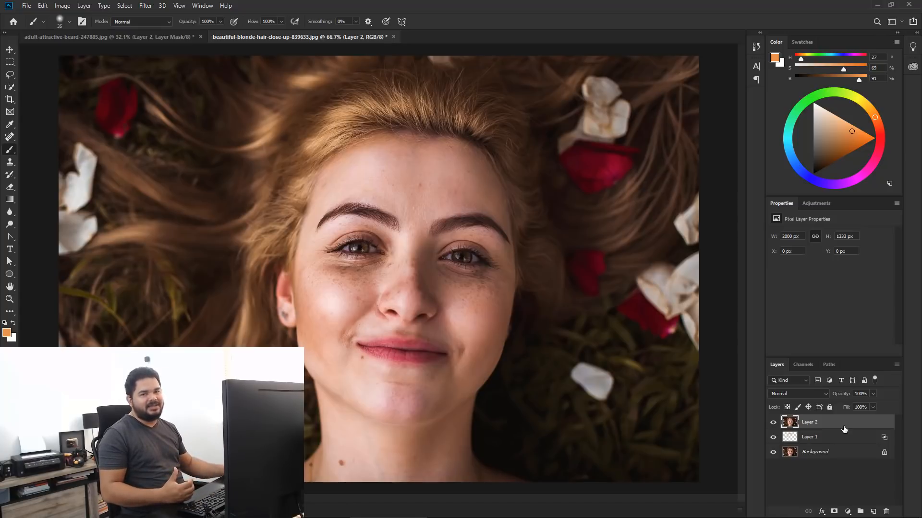
# Start the Camera Raw Filter on the merged Layer 2, setting Clarity to +13 and Vibrance to +24.
pyautogui.click(144, 7)
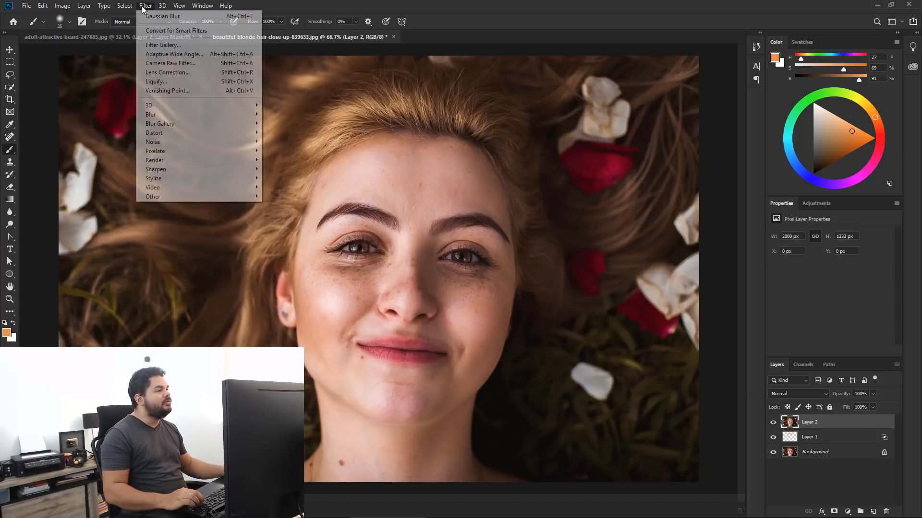
pyautogui.moveTo(161, 114)
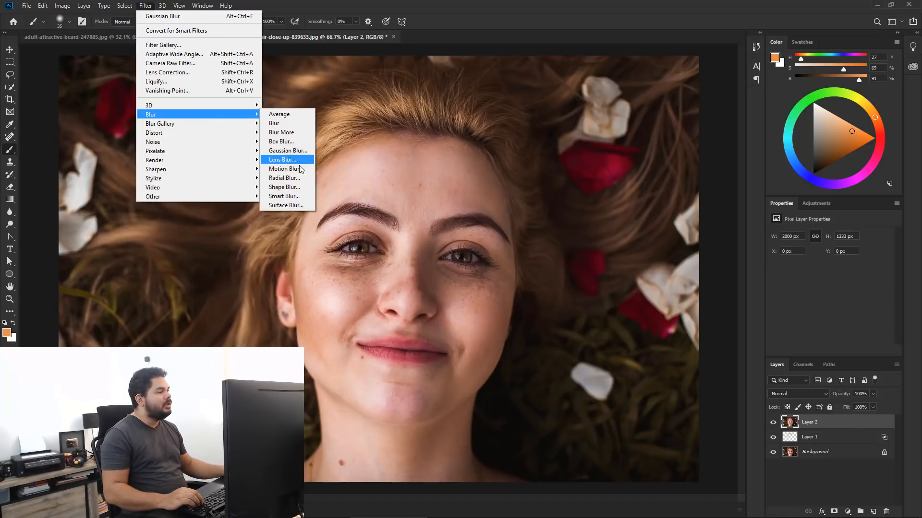
pyautogui.click(177, 65)
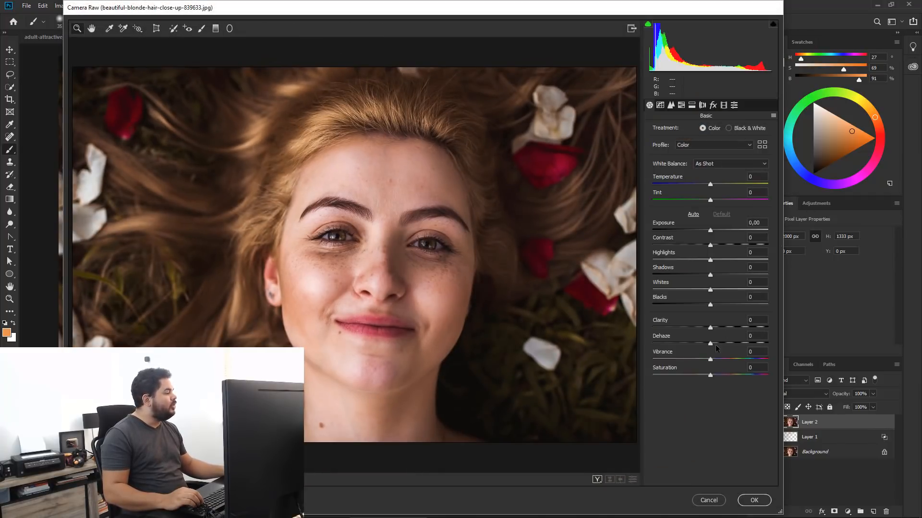
pyautogui.moveTo(711, 328); pyautogui.dragTo(717, 328)
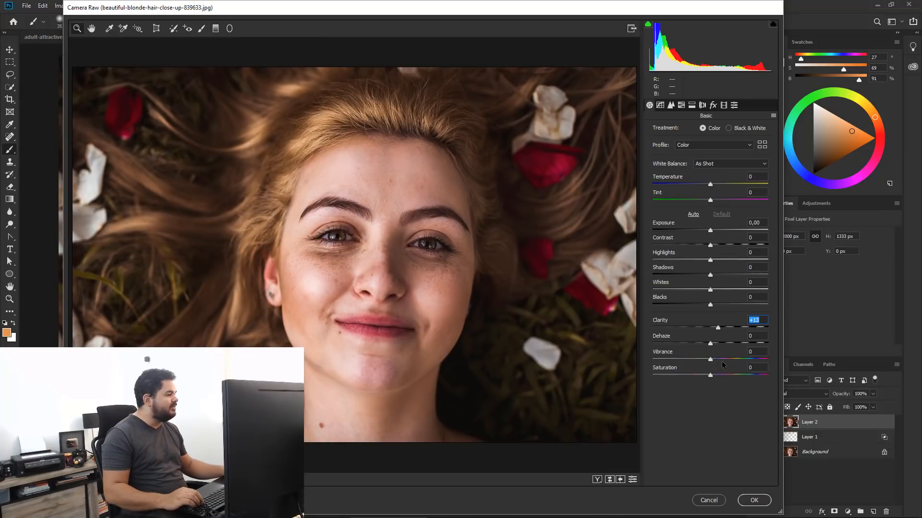
pyautogui.moveTo(711, 359); pyautogui.dragTo(724, 359)
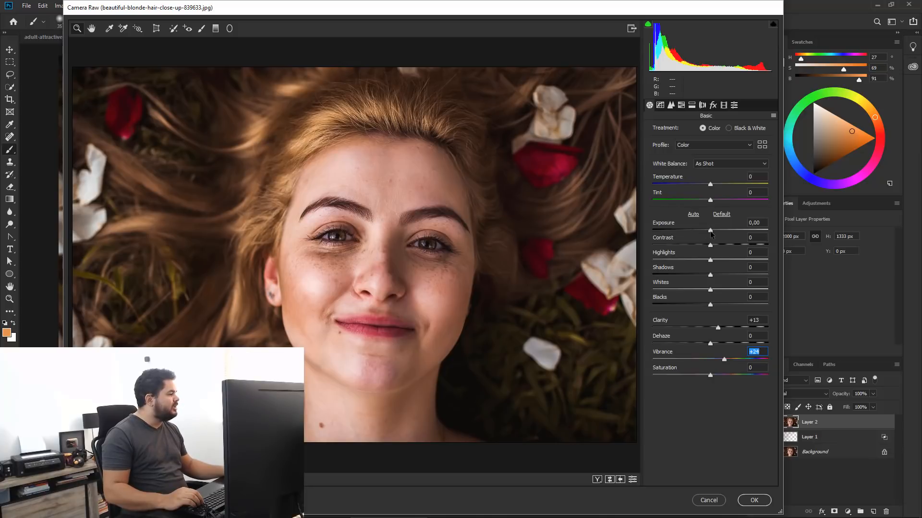
# Apply Camera Raw with Exposure +0.40, Contrast +8, Highlights -6, Shadows -34, Whites -6, Blacks -14 and Vibrance +35.
pyautogui.moveTo(711, 234); pyautogui.dragTo(702, 260)
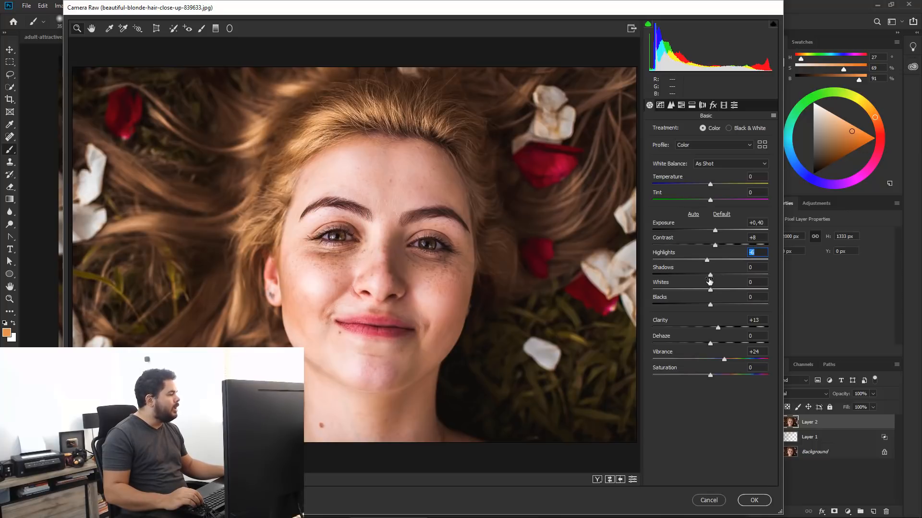
pyautogui.moveTo(710, 275); pyautogui.dragTo(703, 305)
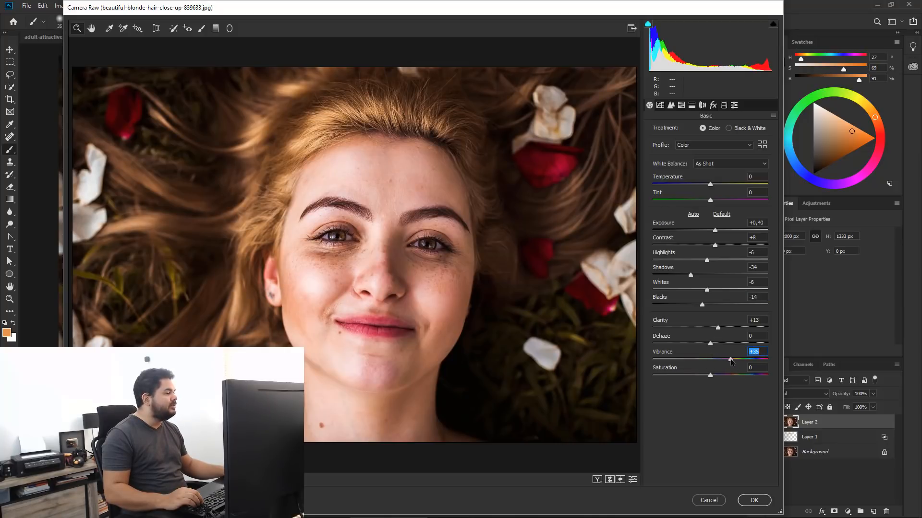
pyautogui.click(754, 504)
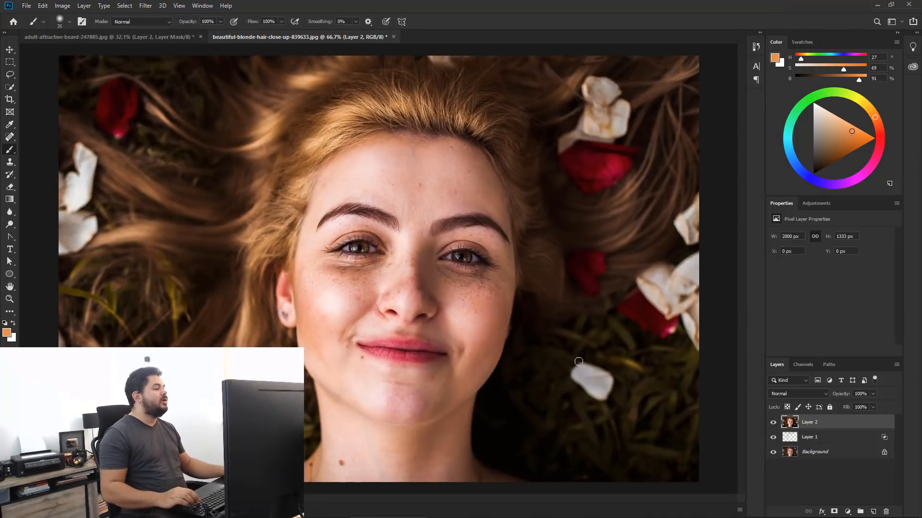
# Compare the edited portrait with the original by isolating the Background layer's visibility, leaving all layers shown.
pyautogui.keyDown('alt'); pyautogui.click(454, 249); pyautogui.keyUp('alt')
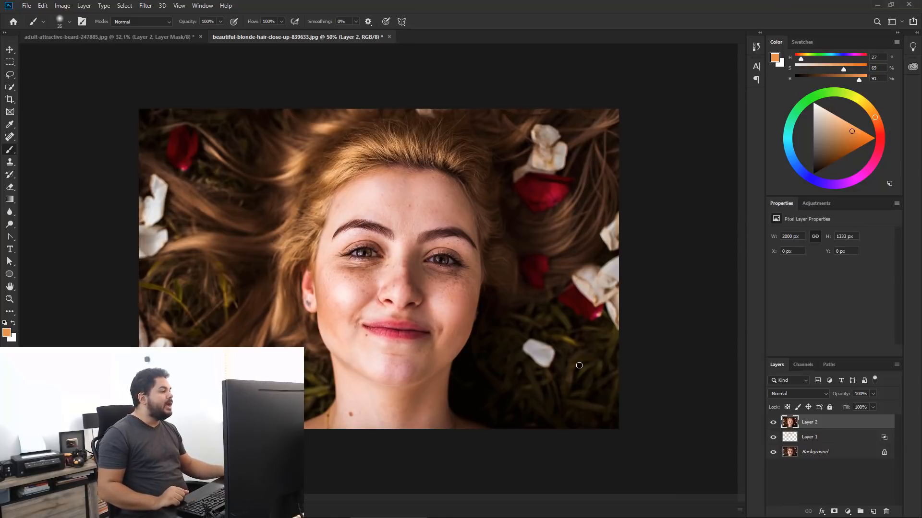
pyautogui.keyDown('alt'); pyautogui.click(774, 453); pyautogui.keyUp('alt')
pyautogui.keyDown('alt'); pyautogui.click(773, 453); pyautogui.keyUp('alt')
pyautogui.keyDown('alt'); pyautogui.click(773, 452); pyautogui.keyUp('alt')
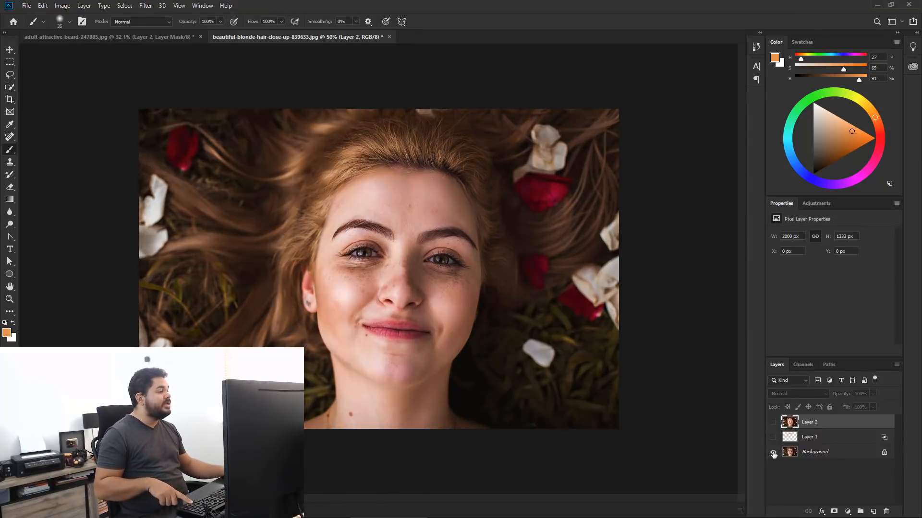
pyautogui.keyDown('alt'); pyautogui.click(773, 453); pyautogui.keyUp('alt')
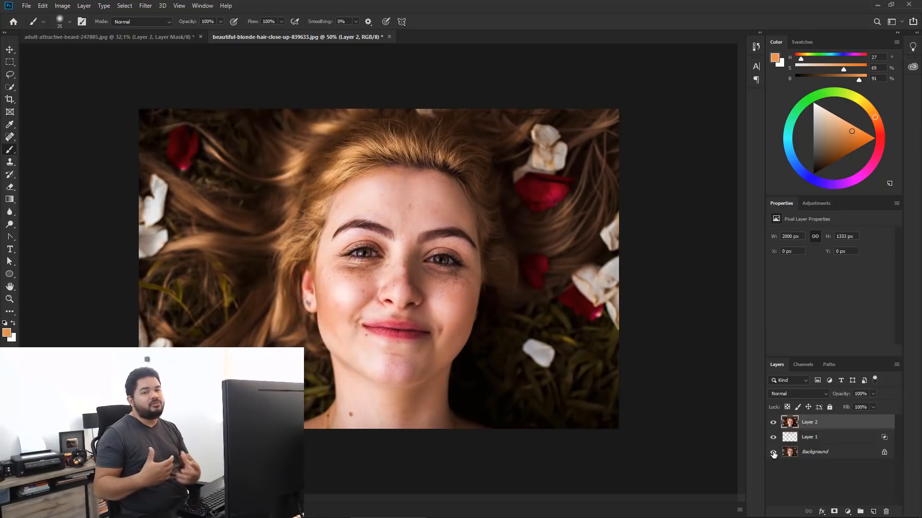